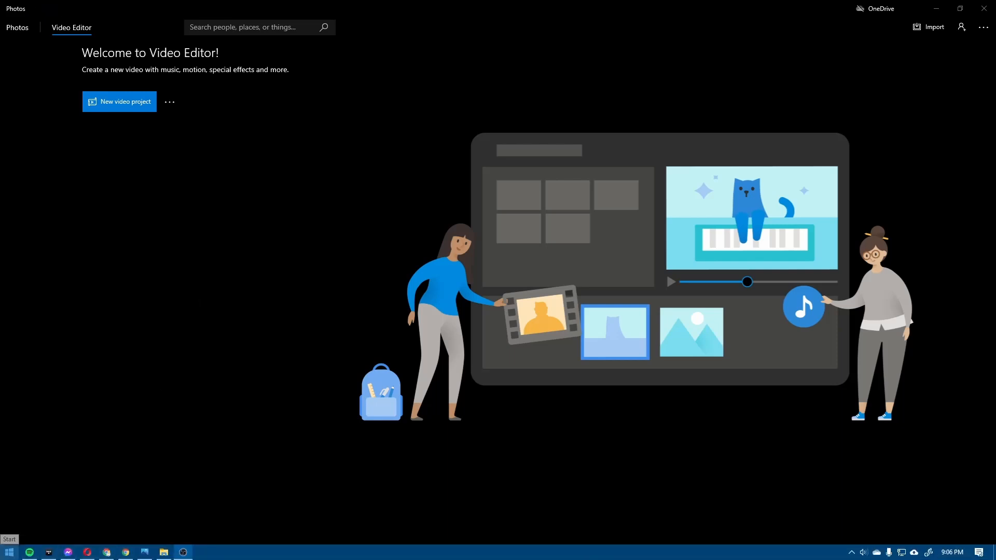
Step: Search Windows for "video" to locate the Video Editor app
{"action": "left_click", "coordinate": [9, 552]}
{"action": "type", "text": "video"}
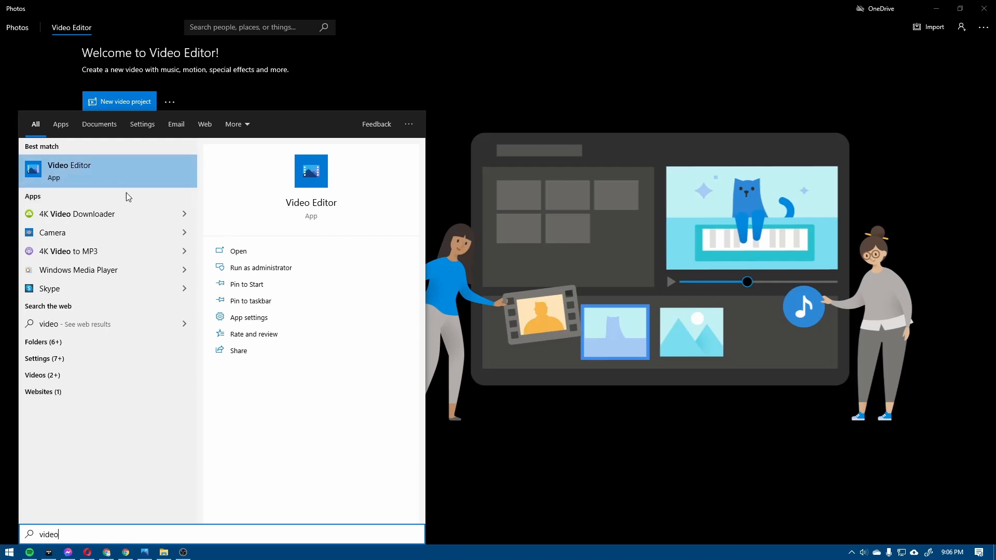
{"action": "left_click", "coordinate": [479, 67]}
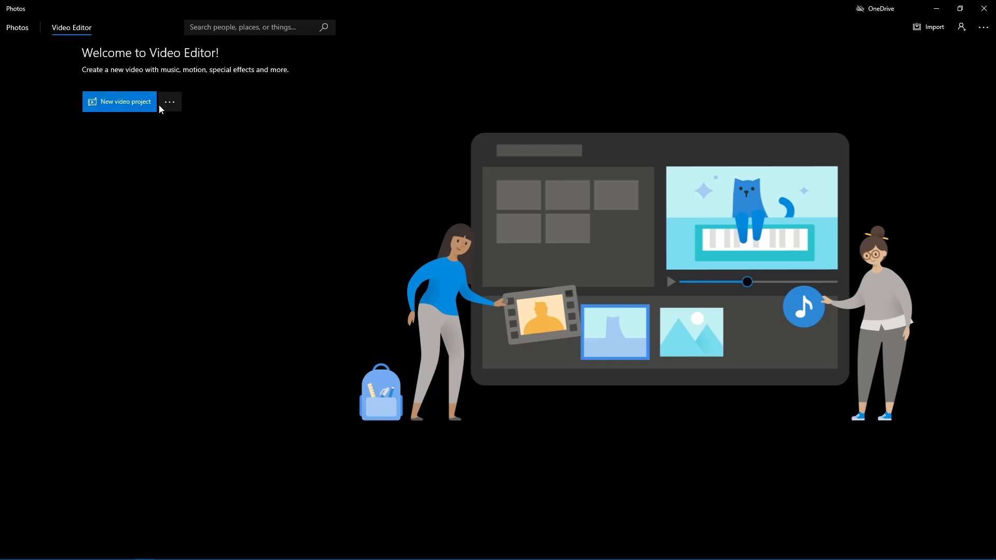
Step: Create a new video project named "Repair Video"
{"action": "left_click", "coordinate": [123, 103]}
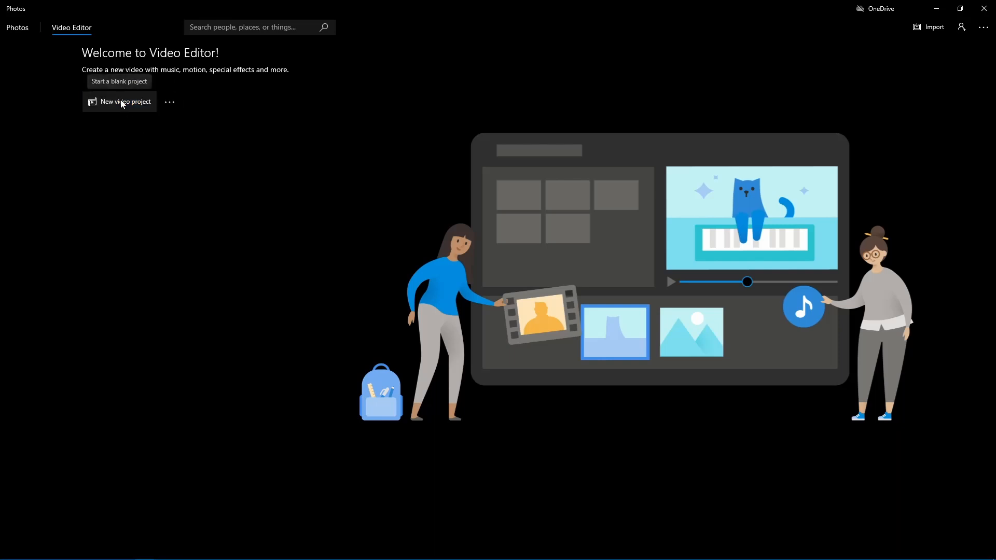
{"action": "left_click", "coordinate": [120, 102]}
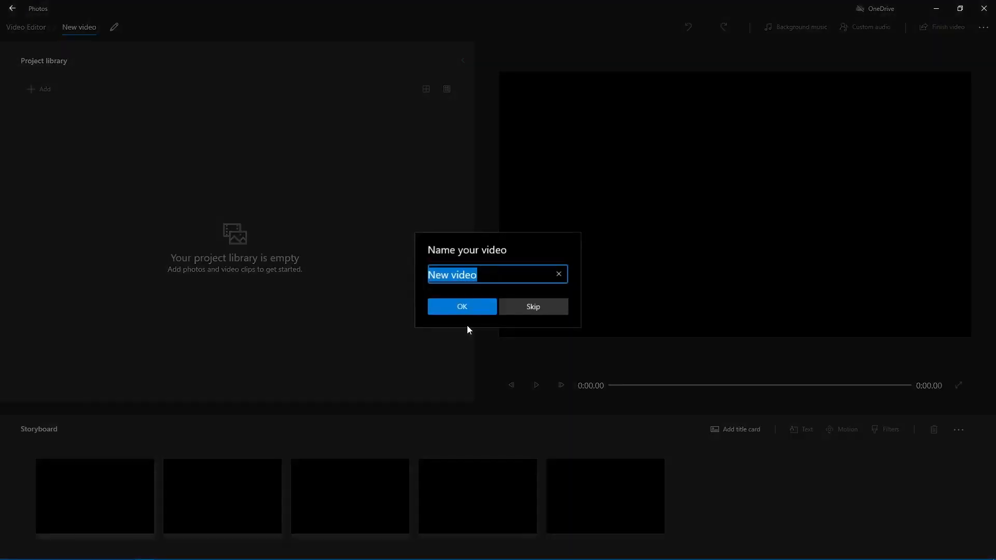
{"action": "left_click", "coordinate": [486, 281]}
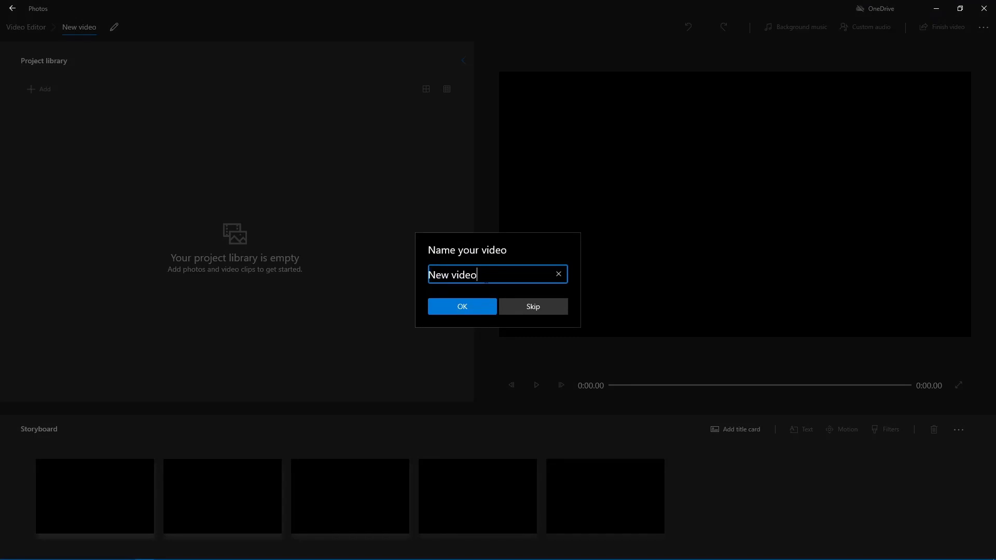
{"action": "key", "text": "ctrl+a"}
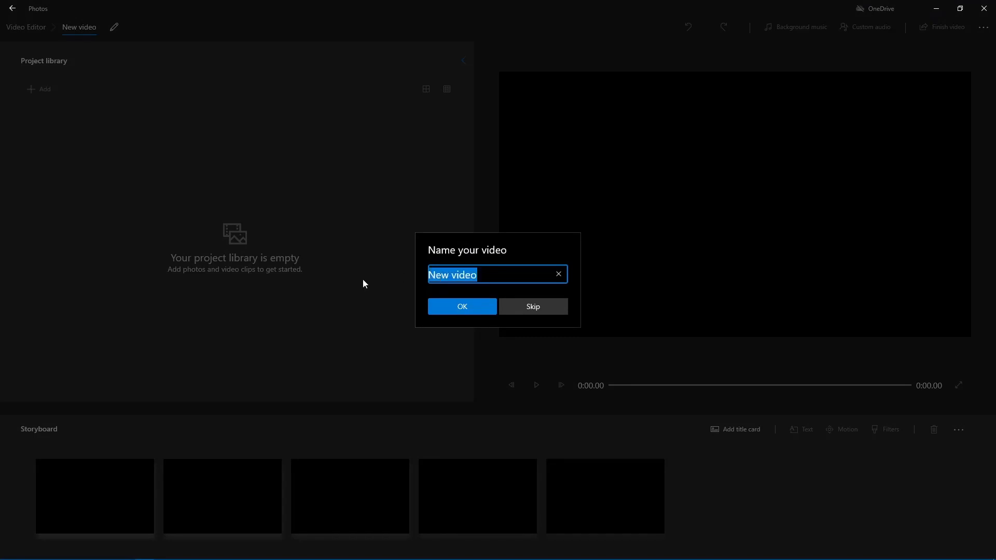
{"action": "type", "text": "Re"}
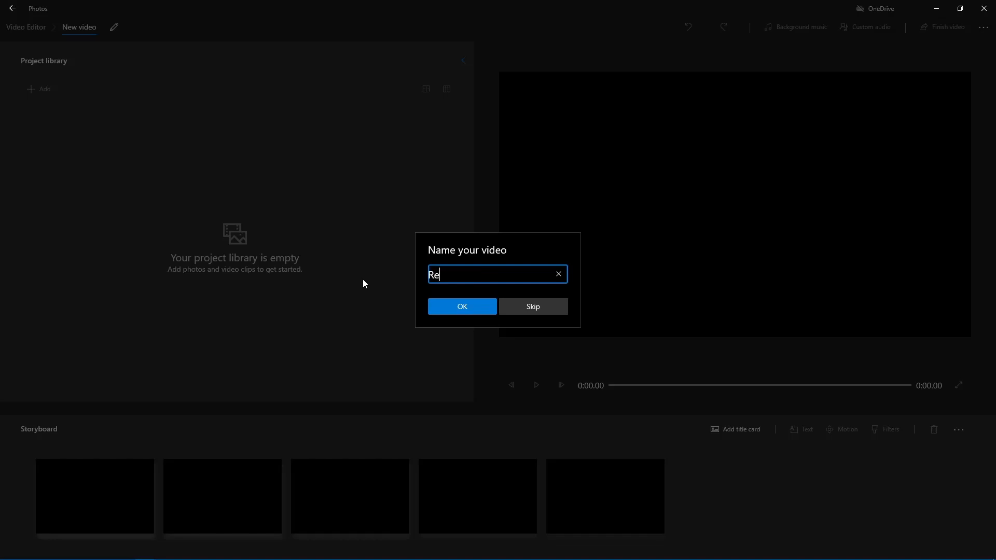
{"action": "type", "text": "pair Video"}
{"action": "left_click", "coordinate": [462, 313]}
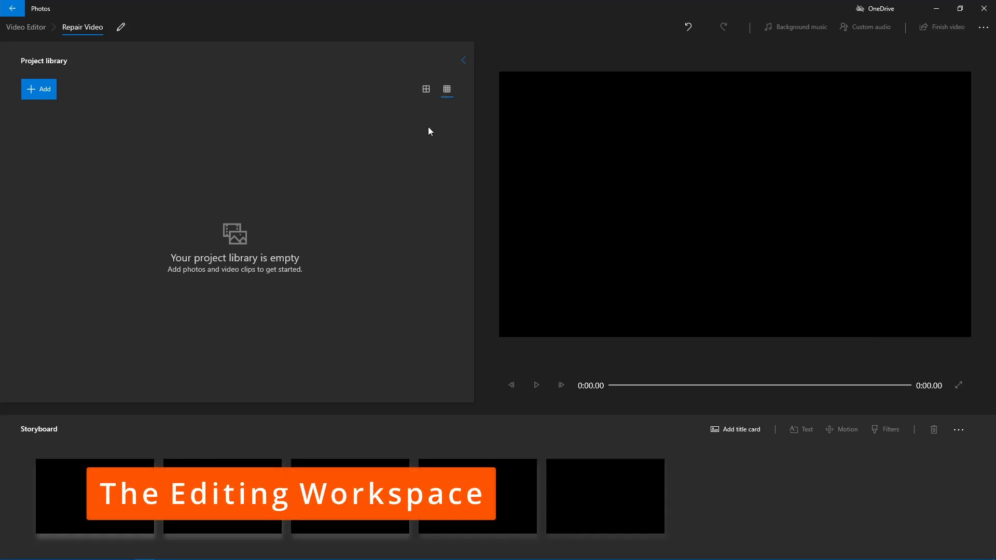
Step: Import the video file 20210518_131252 - Copy.mp4 into the project library
{"action": "left_click", "coordinate": [447, 91]}
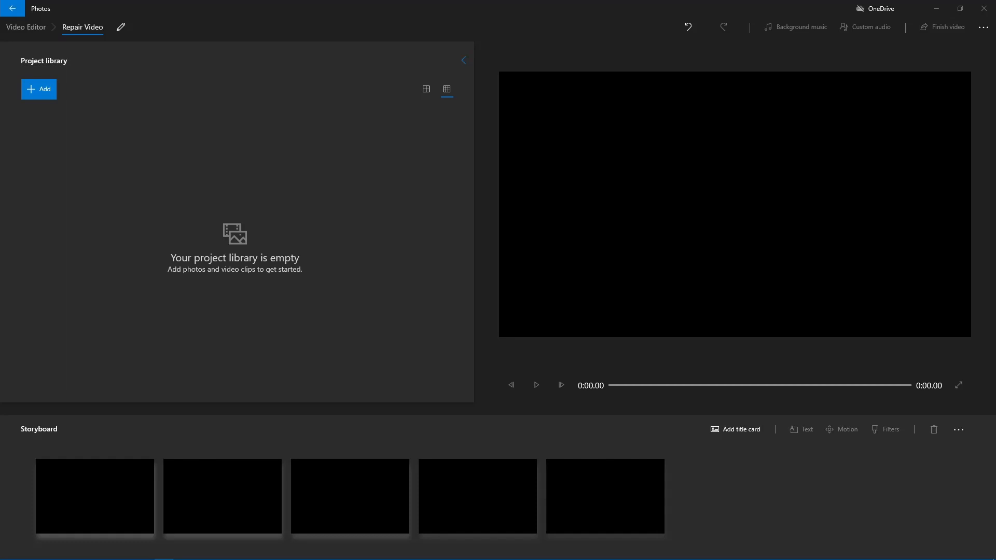
{"action": "left_click_drag", "start_coordinate": [1, 306], "coordinate": [272, 243]}
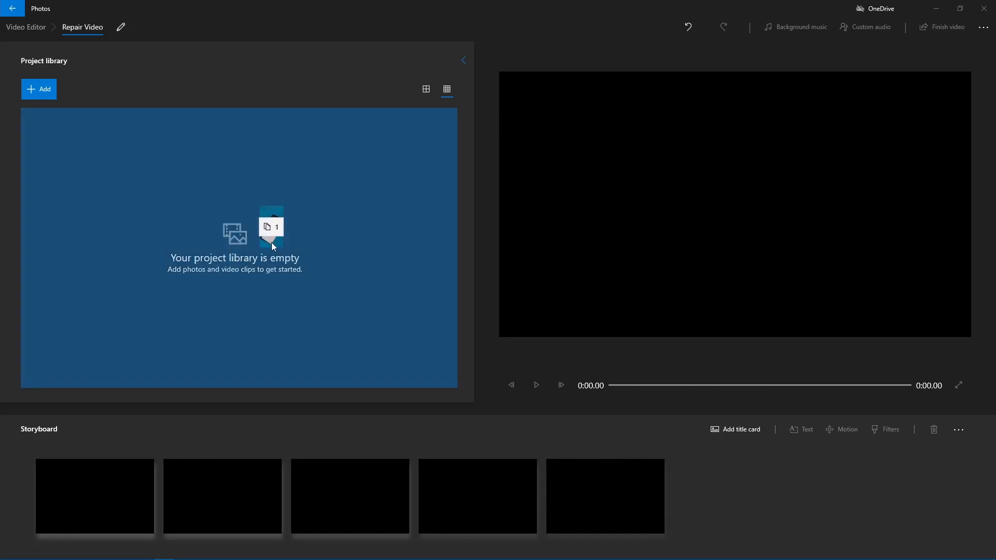
{"action": "left_click_drag", "start_coordinate": [271, 241], "coordinate": [255, 206]}
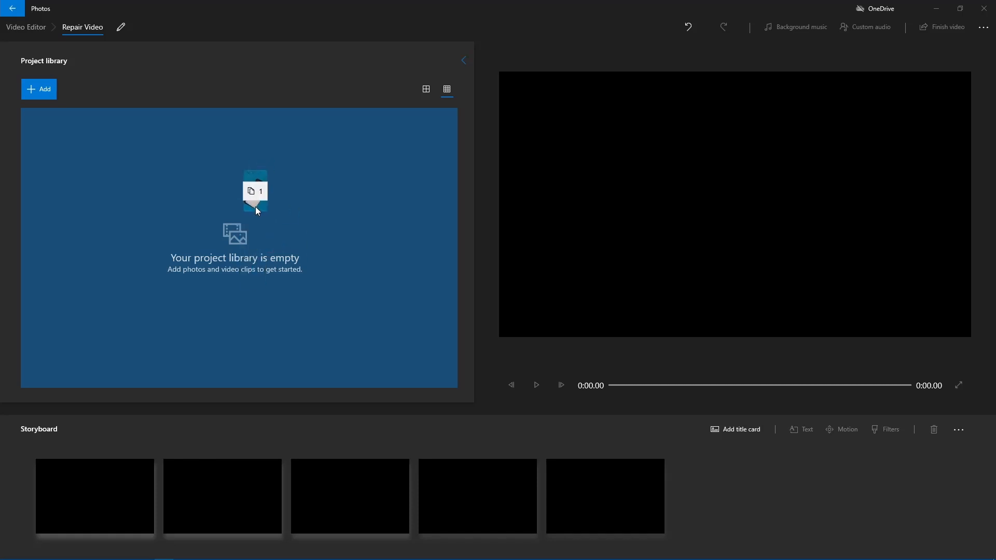
{"action": "left_click_drag", "start_coordinate": [255, 207], "coordinate": [255, 207]}
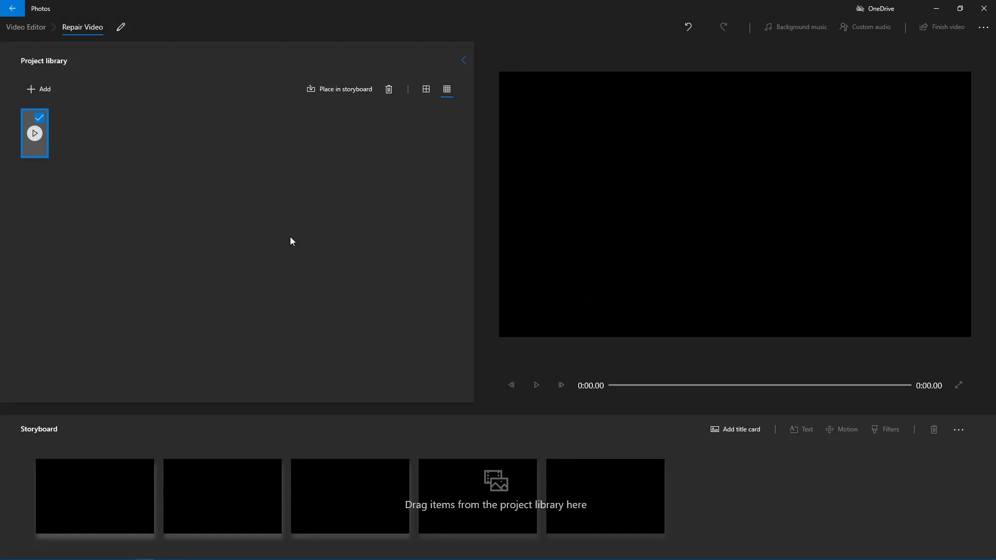
{"action": "left_click", "coordinate": [167, 213]}
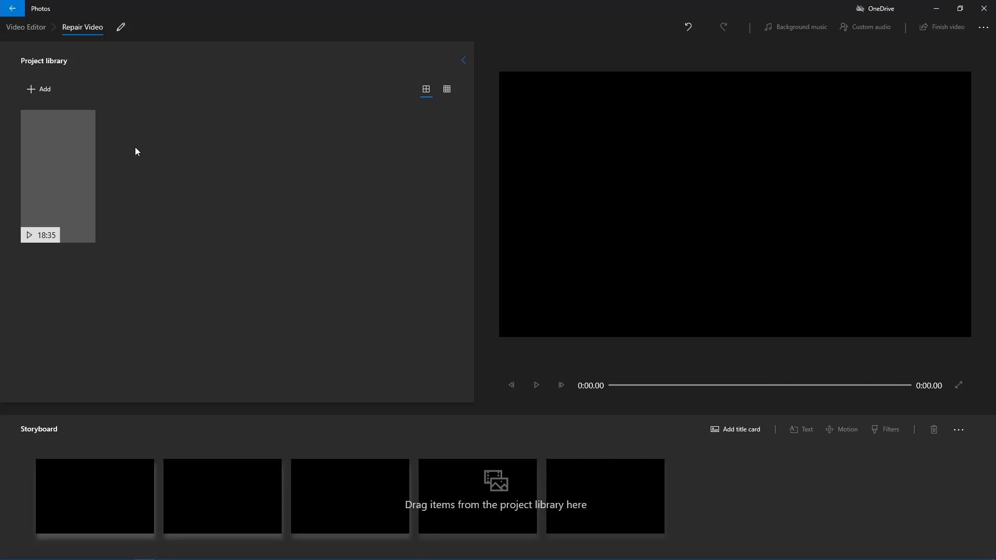
Step: Place the imported clip from the project library in the storyboard and briefly preview its playback
{"action": "mouse_move", "coordinate": [57, 238]}
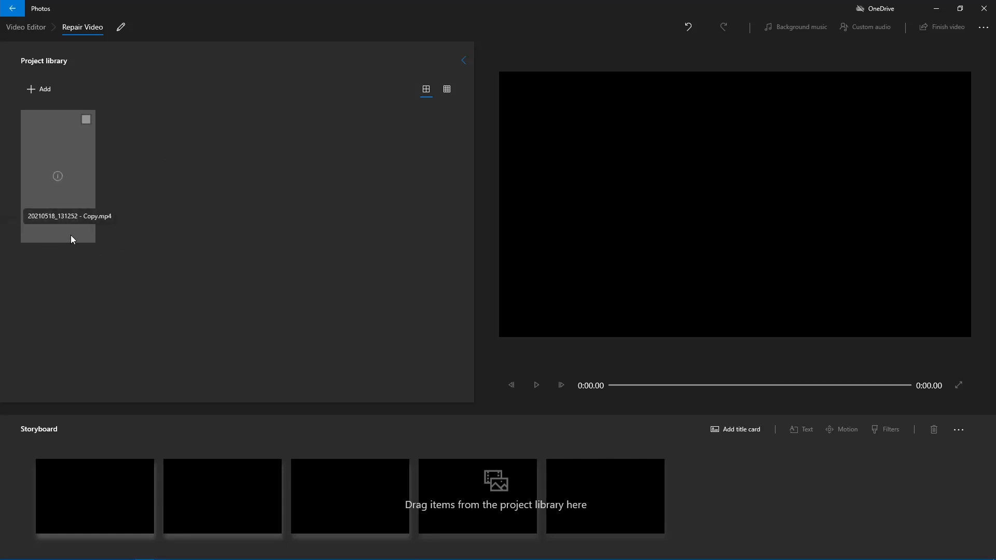
{"action": "left_click", "coordinate": [86, 121]}
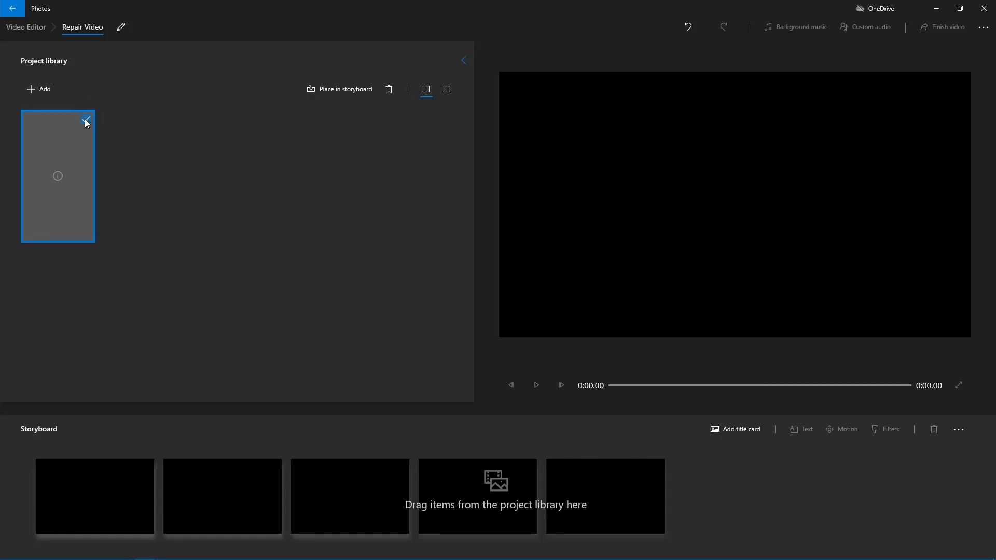
{"action": "left_click", "coordinate": [86, 120]}
{"action": "left_click", "coordinate": [86, 119]}
{"action": "left_click", "coordinate": [87, 120]}
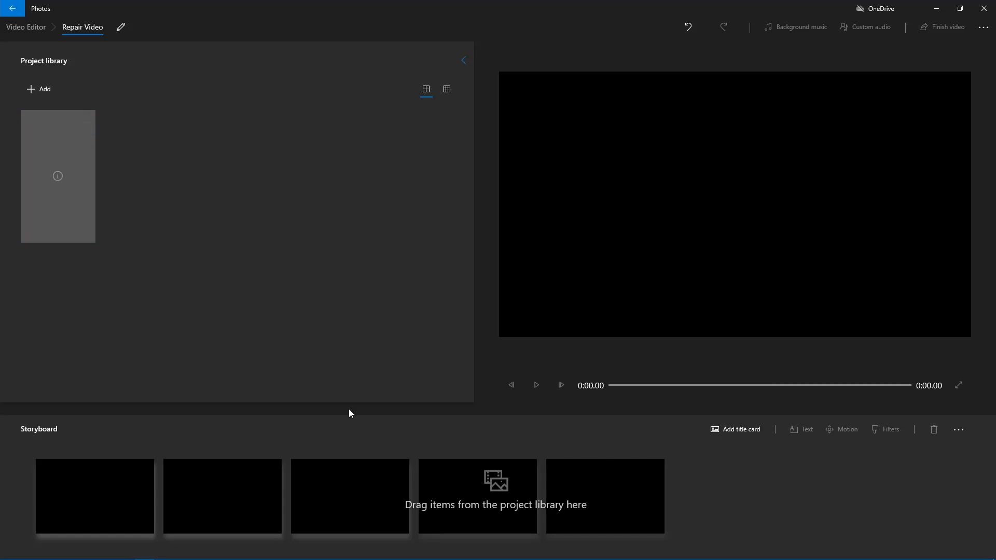
{"action": "left_click", "coordinate": [86, 120]}
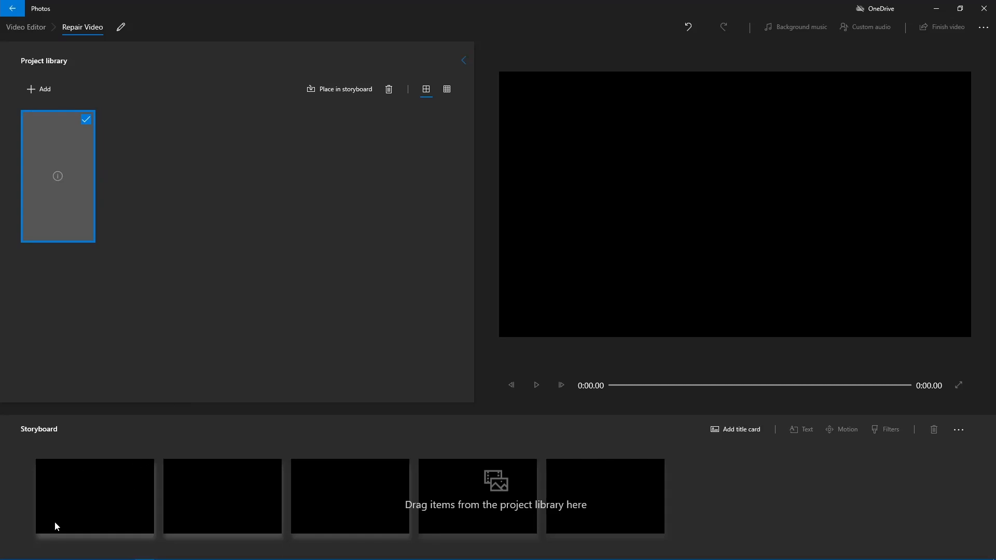
{"action": "left_click", "coordinate": [314, 92]}
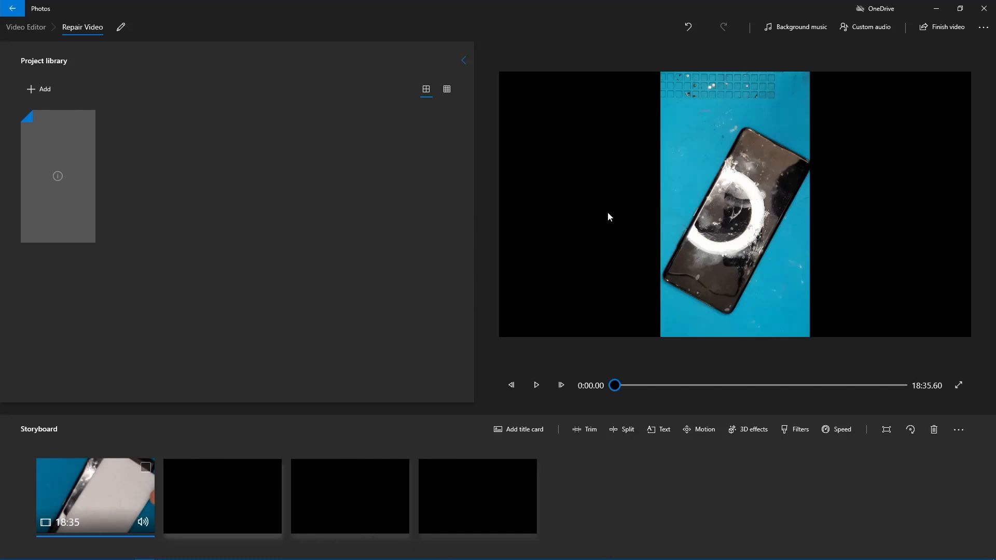
{"action": "left_click", "coordinate": [534, 396]}
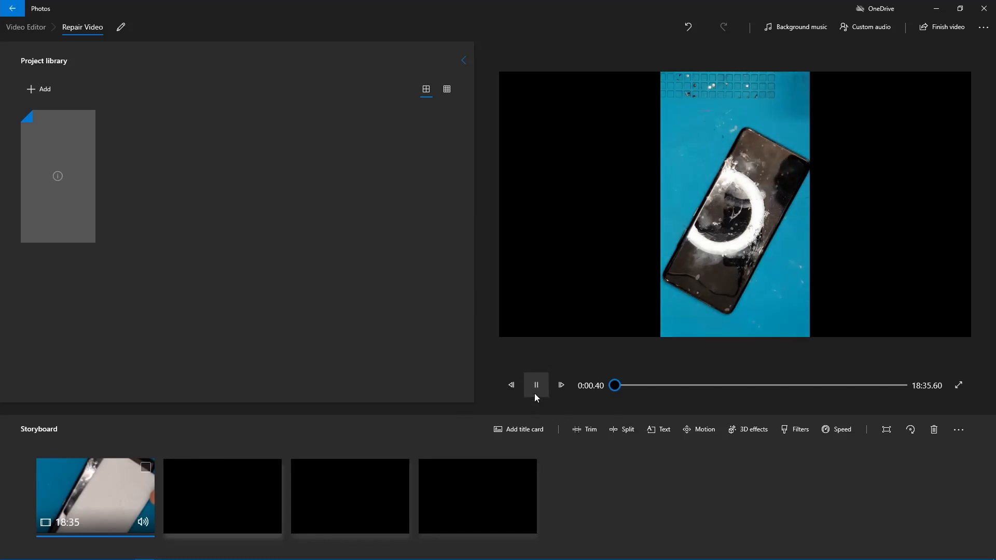
{"action": "left_click", "coordinate": [535, 394]}
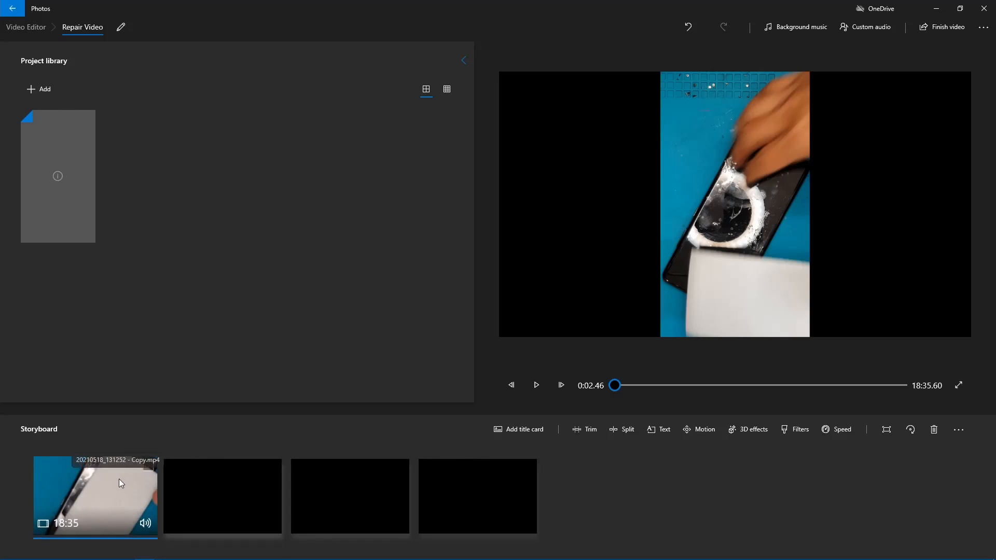
Step: Rotate the storyboard clip so that it sits 90 degrees clockwise from its original portrait orientation, filling the landscape frame
{"action": "left_click", "coordinate": [148, 469]}
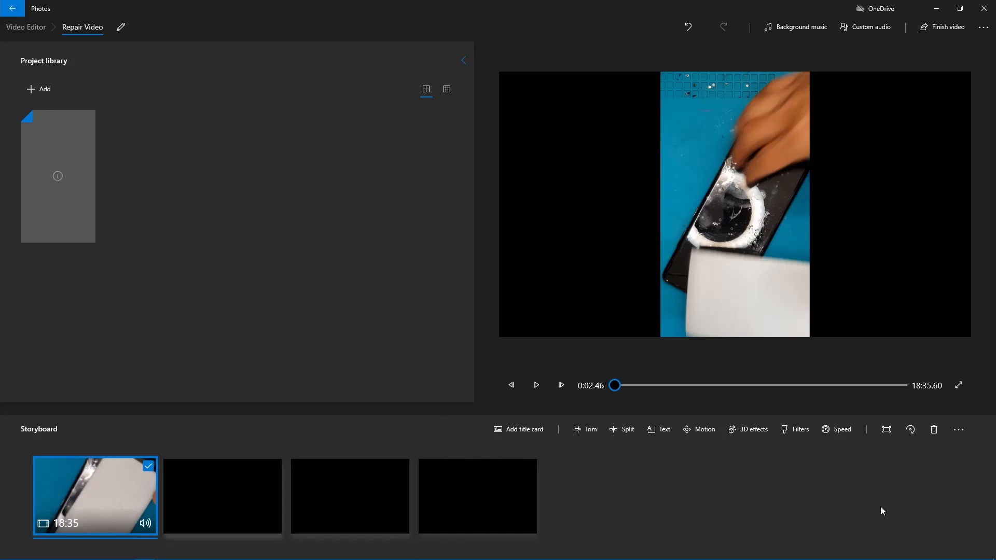
{"action": "left_click", "coordinate": [911, 431]}
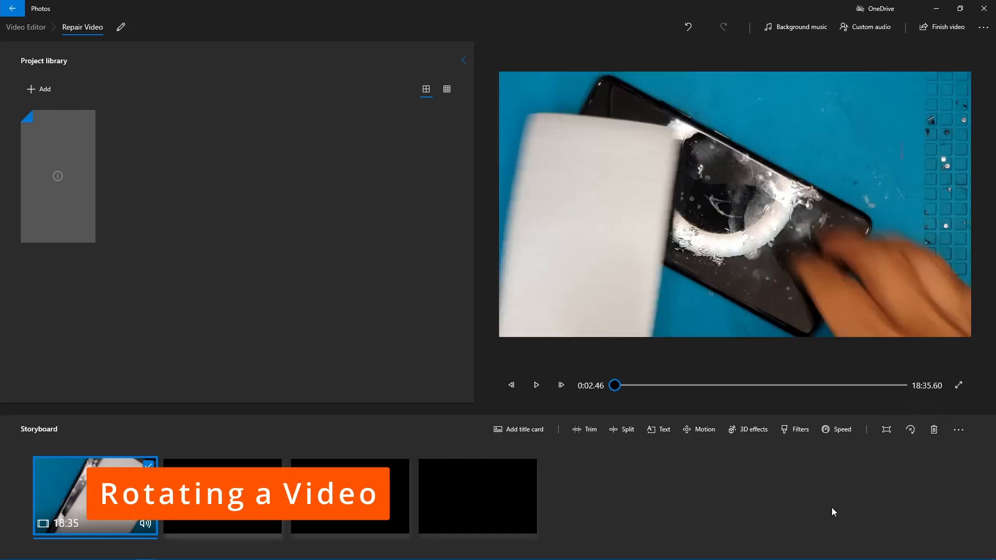
{"action": "left_click", "coordinate": [906, 437]}
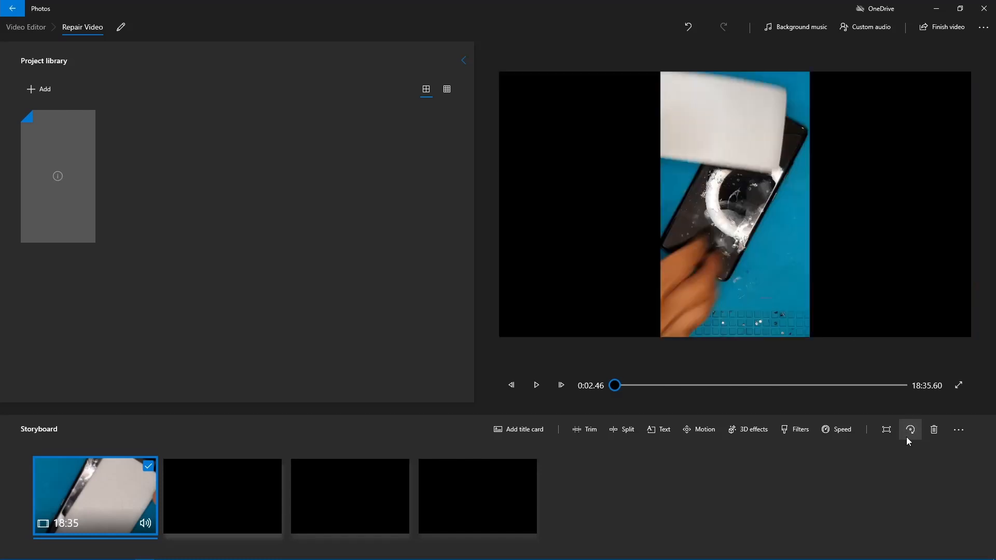
{"action": "left_click", "coordinate": [906, 437]}
{"action": "left_click", "coordinate": [907, 437]}
{"action": "left_click", "coordinate": [906, 436]}
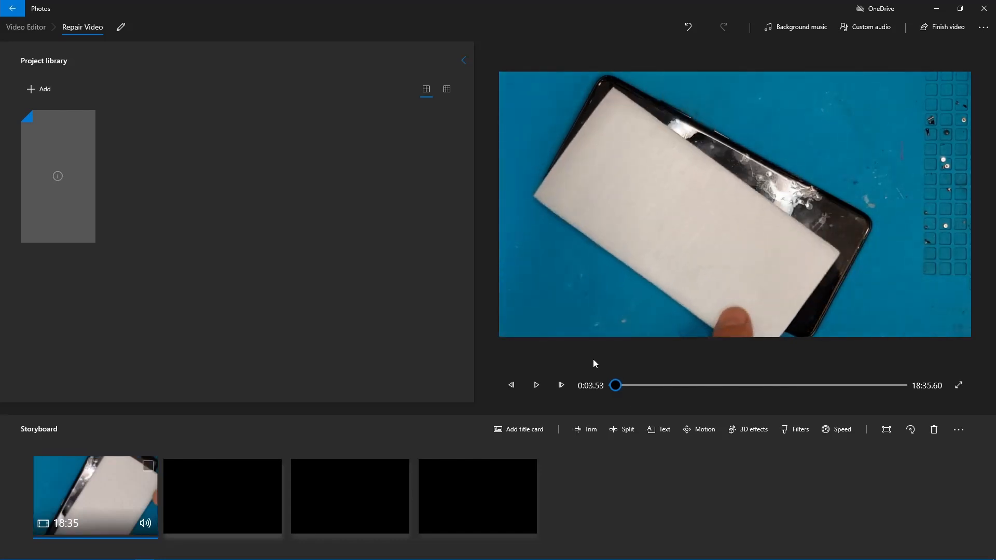
Step: Scrub the preview forward to about 3:30 and return the playhead to the beginning
{"action": "left_click", "coordinate": [625, 386]}
{"action": "left_click_drag", "start_coordinate": [626, 390], "coordinate": [668, 418]}
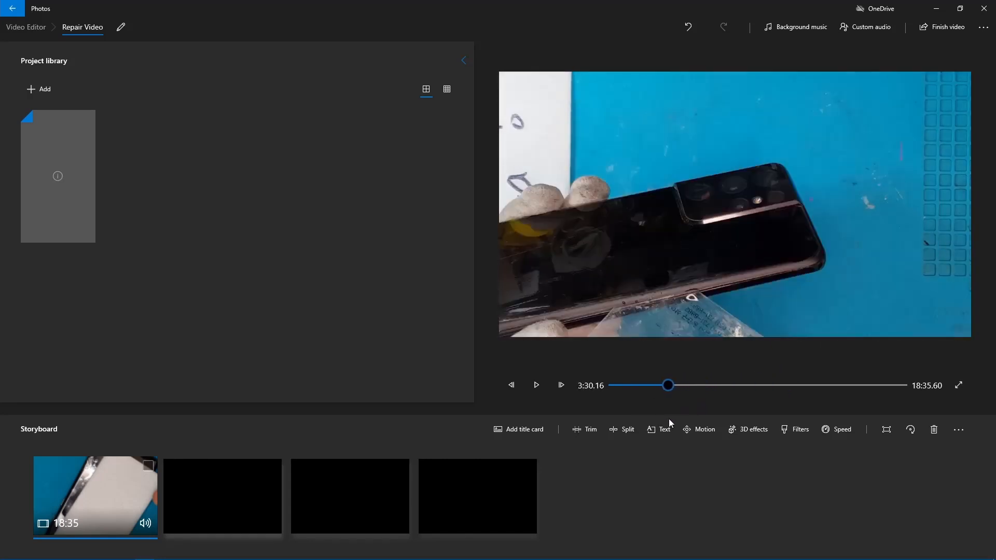
{"action": "left_click_drag", "start_coordinate": [668, 384], "coordinate": [612, 438]}
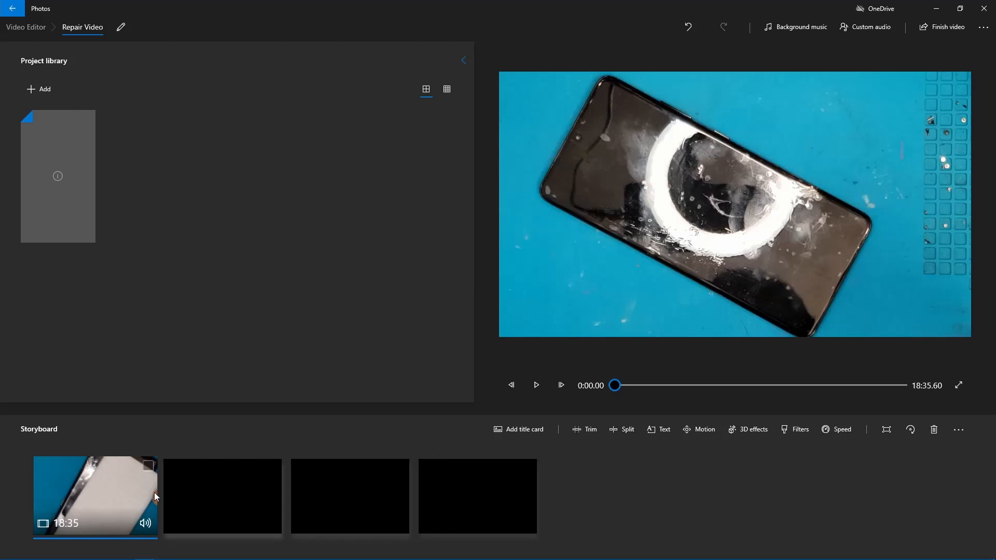
Step: Trim the storyboard clip to start at 4:16.20 with a length of about 9:01, and undo the trim
{"action": "left_click", "coordinate": [149, 468]}
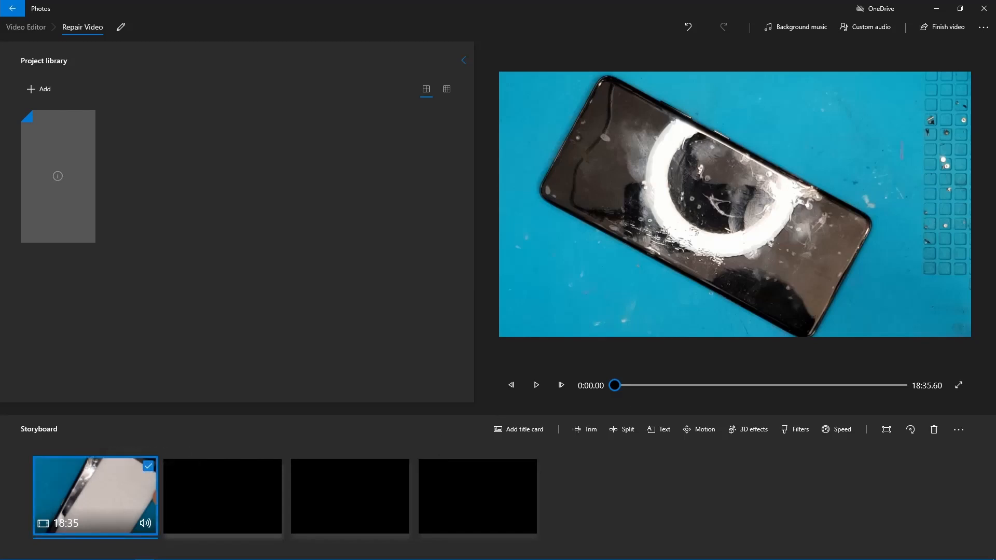
{"action": "left_click", "coordinate": [589, 430]}
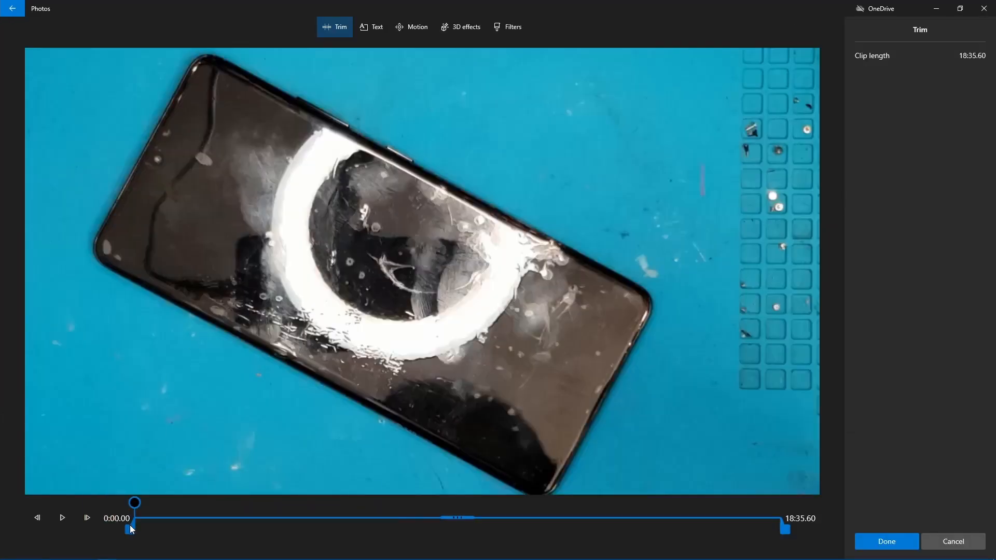
{"action": "left_click_drag", "start_coordinate": [130, 528], "coordinate": [220, 522]}
{"action": "left_click_drag", "start_coordinate": [792, 529], "coordinate": [665, 533]}
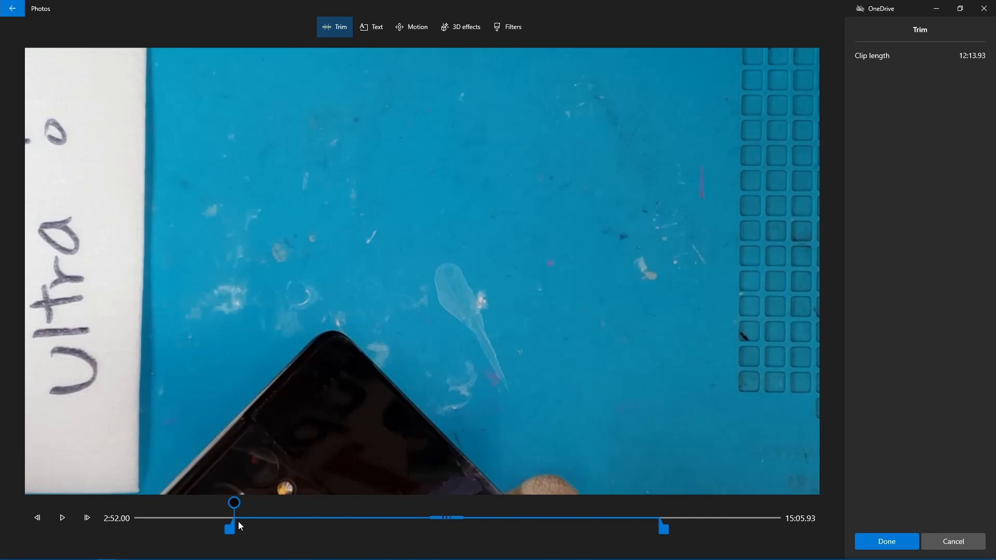
{"action": "left_click_drag", "start_coordinate": [230, 532], "coordinate": [279, 525]}
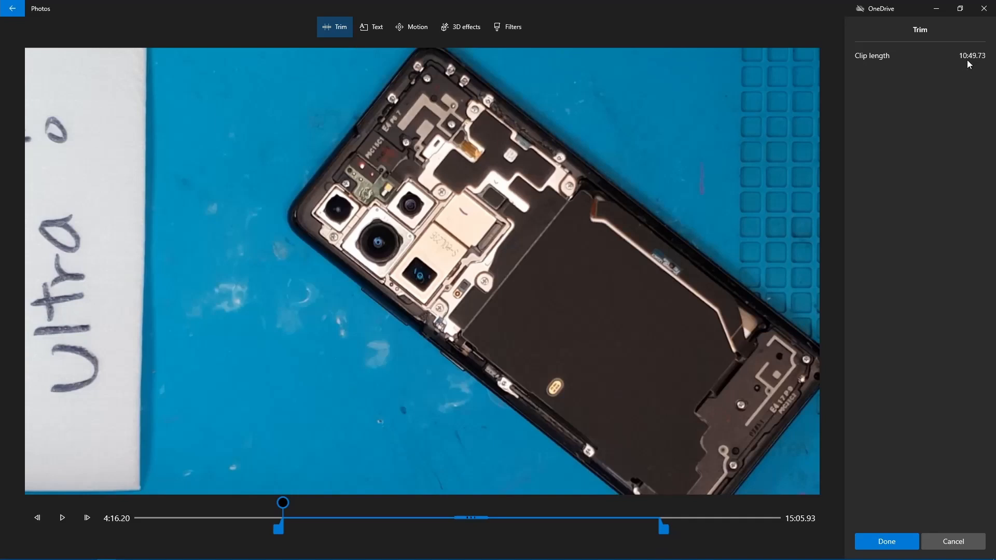
{"action": "left_click_drag", "start_coordinate": [662, 527], "coordinate": [587, 530]}
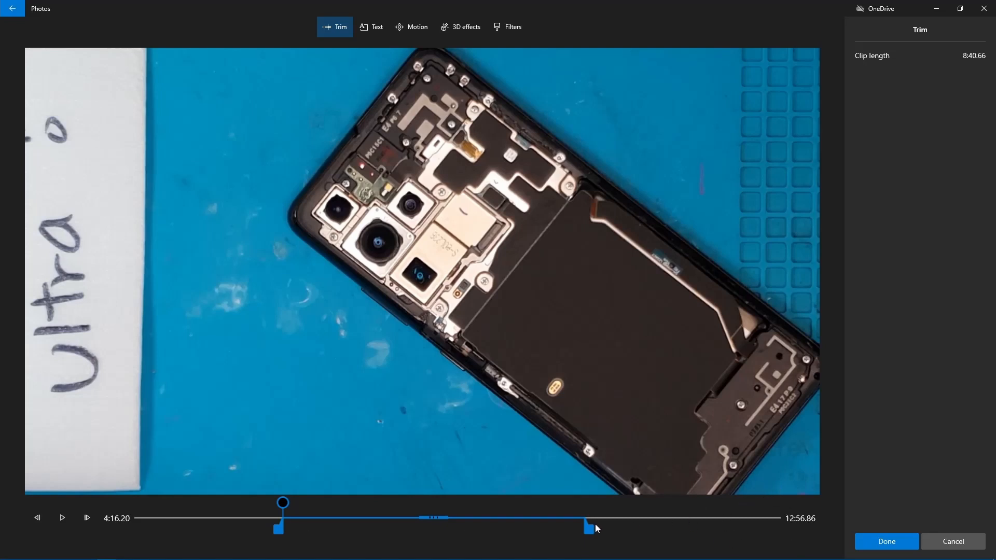
{"action": "left_click_drag", "start_coordinate": [594, 528], "coordinate": [601, 528]}
{"action": "left_click", "coordinate": [882, 541]}
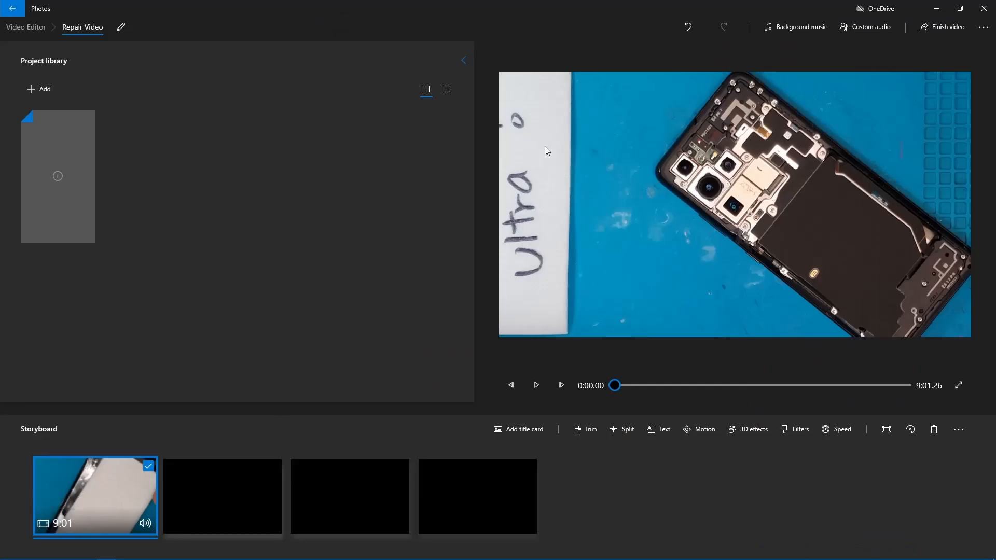
{"action": "left_click", "coordinate": [688, 28]}
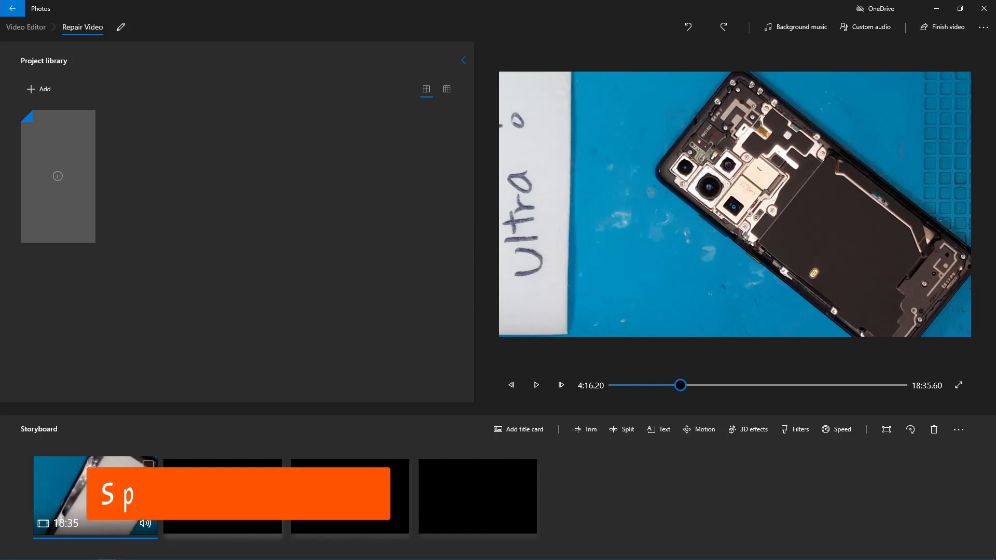
{"action": "left_click", "coordinate": [130, 467]}
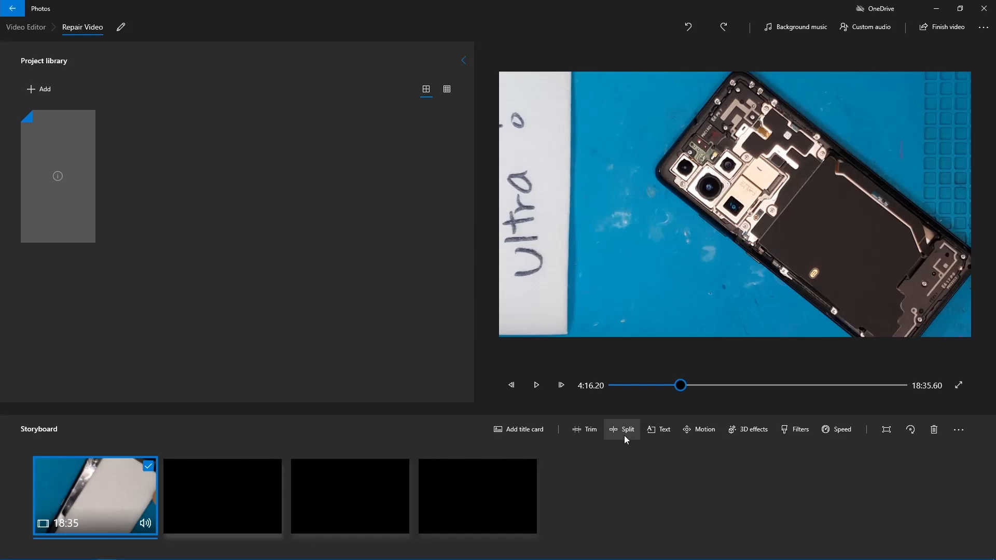
{"action": "left_click_drag", "start_coordinate": [684, 393], "coordinate": [589, 397]}
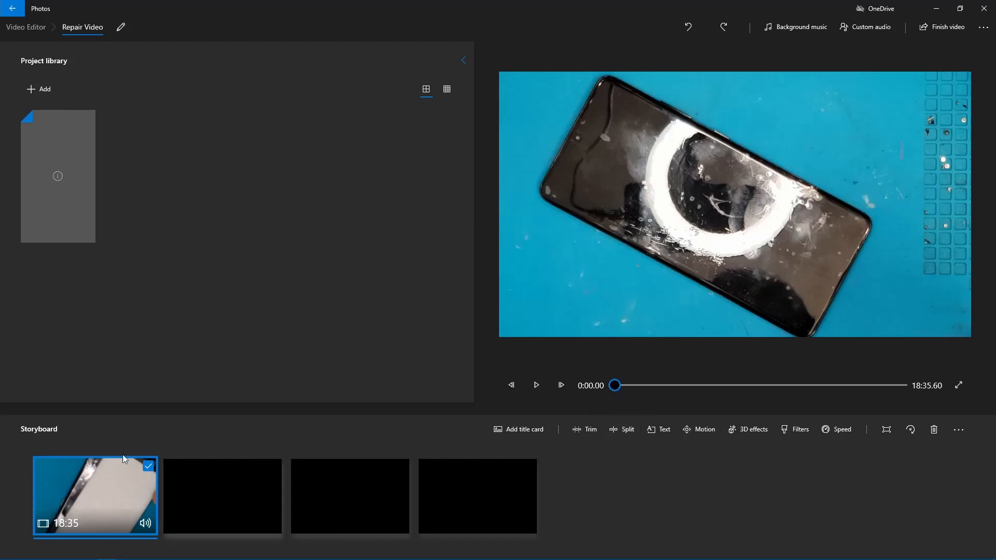
{"action": "left_click", "coordinate": [147, 466]}
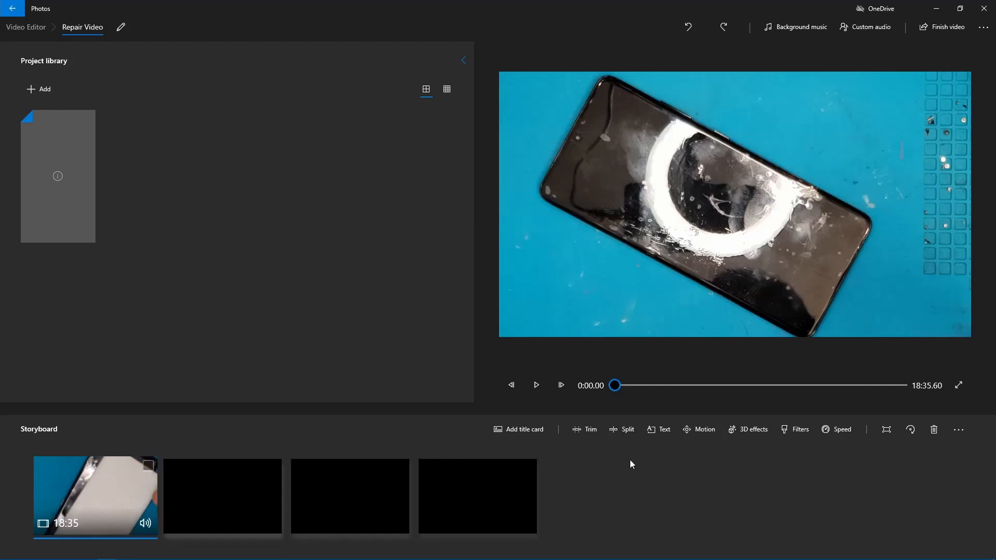
{"action": "left_click", "coordinate": [621, 433]}
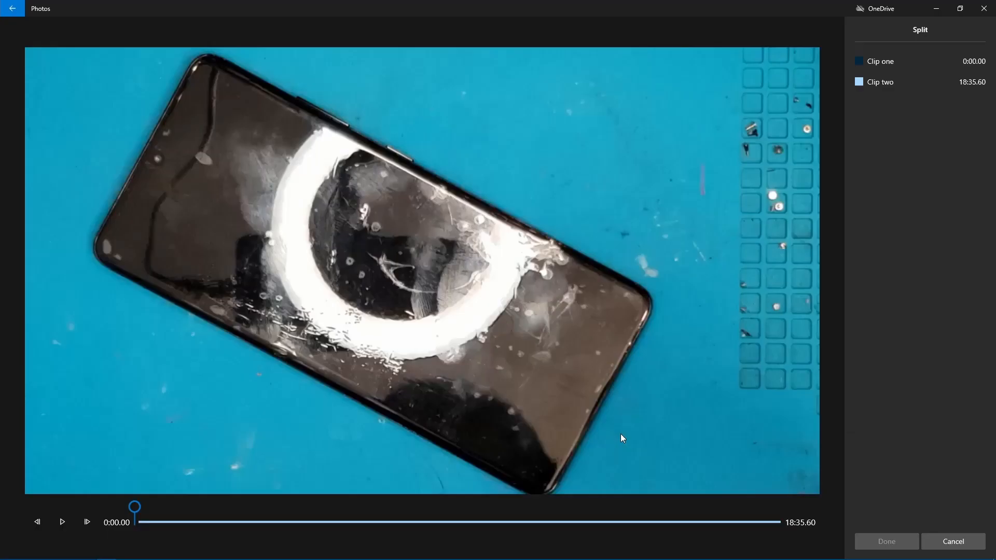
{"action": "left_click", "coordinate": [960, 543]}
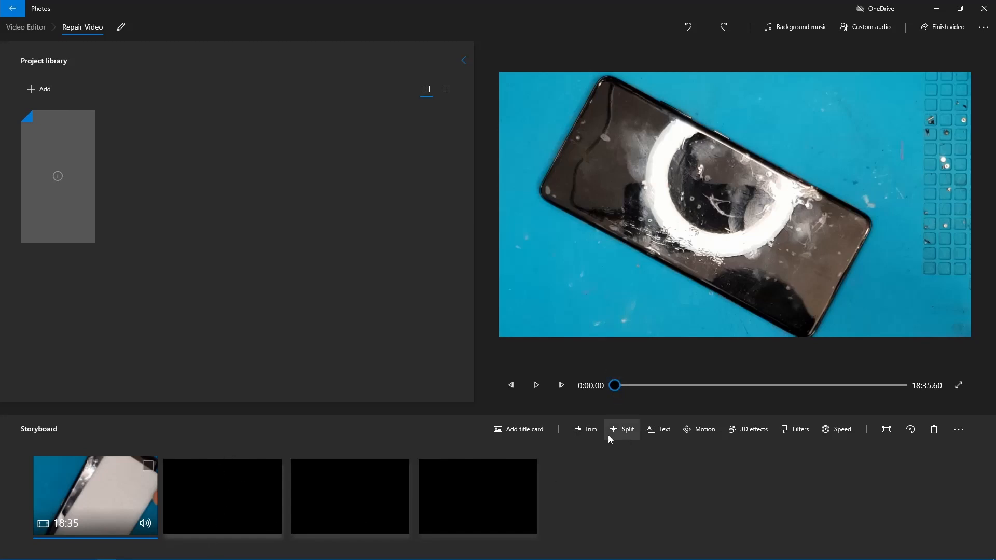
Step: Split the storyboard clip at 0:41.20
{"action": "left_click", "coordinate": [148, 465]}
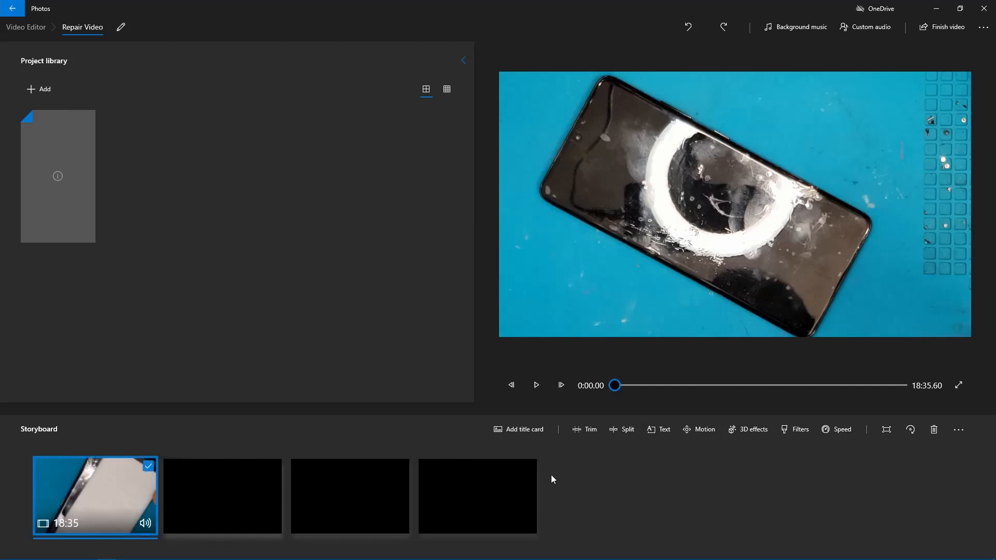
{"action": "left_click", "coordinate": [621, 433]}
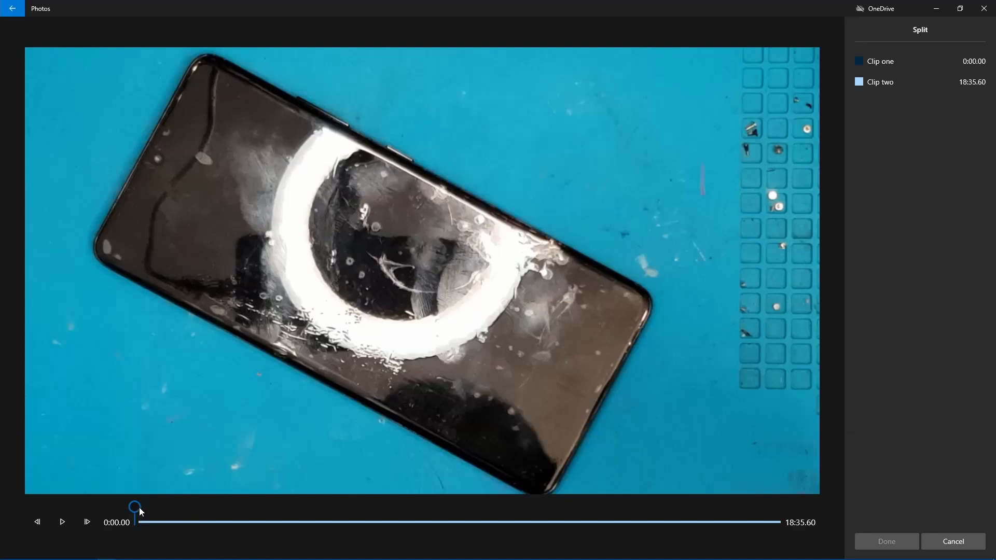
{"action": "mouse_move", "coordinate": [139, 507]}
{"action": "left_mouse_down"}
{"action": "mouse_move", "coordinate": [177, 505]}
{"action": "mouse_move", "coordinate": [139, 505]}
{"action": "mouse_move", "coordinate": [158, 507]}
{"action": "left_mouse_up"}
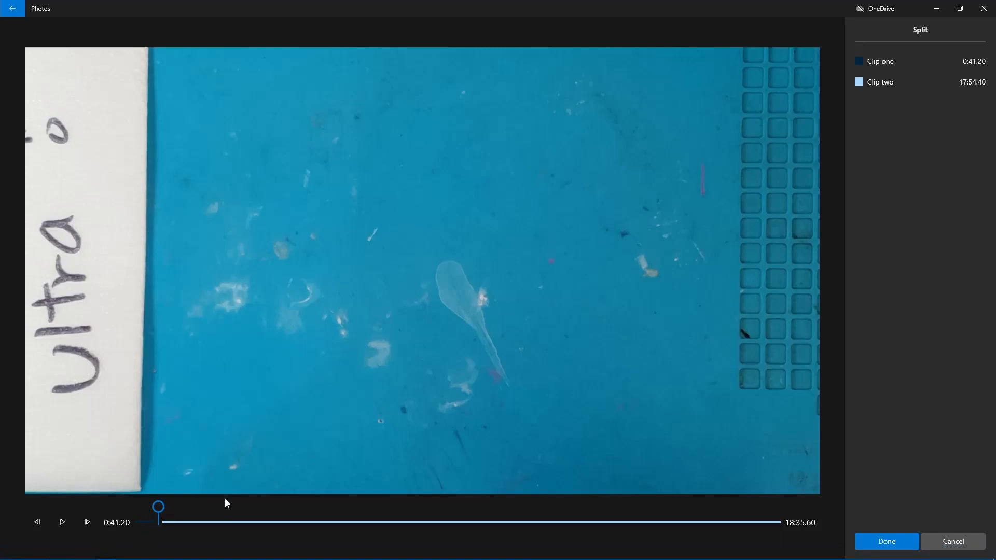
{"action": "left_click", "coordinate": [898, 546]}
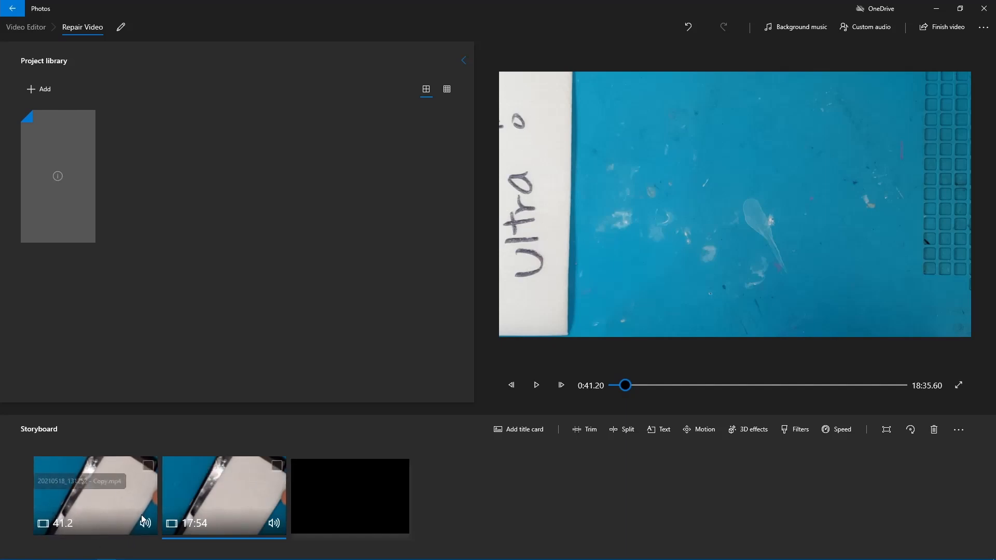
Step: Split the second storyboard clip at 0:22.43 from its start
{"action": "left_click", "coordinate": [110, 492]}
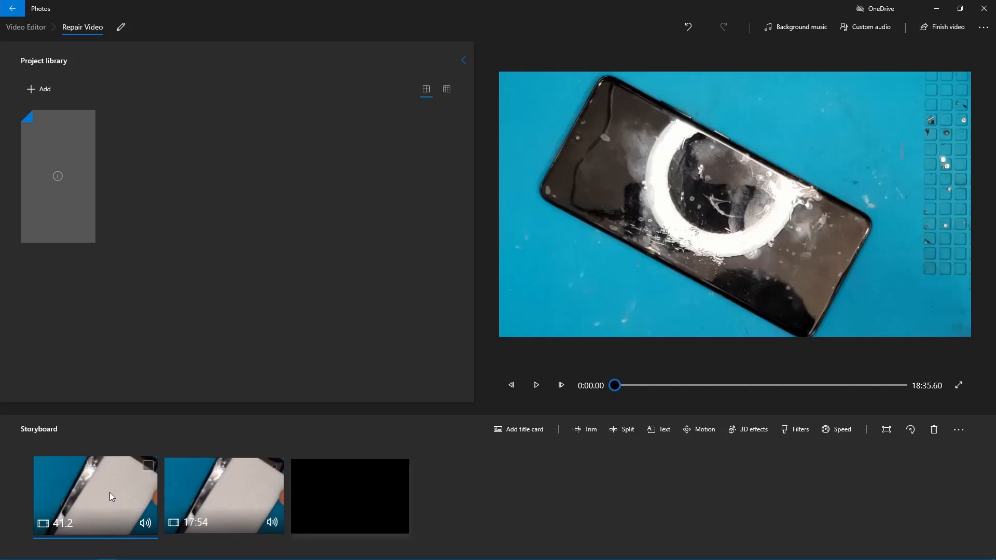
{"action": "left_click", "coordinate": [204, 500]}
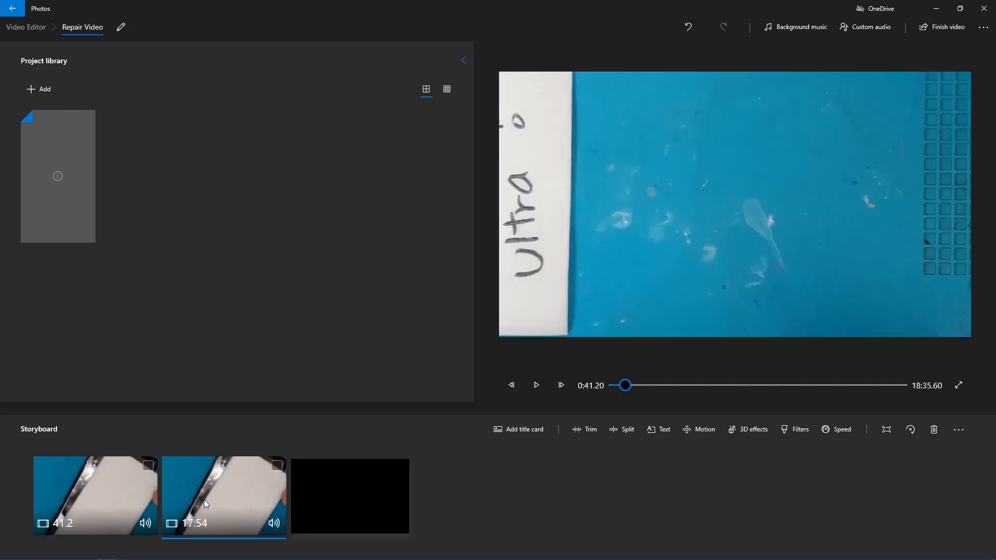
{"action": "left_click", "coordinate": [625, 430]}
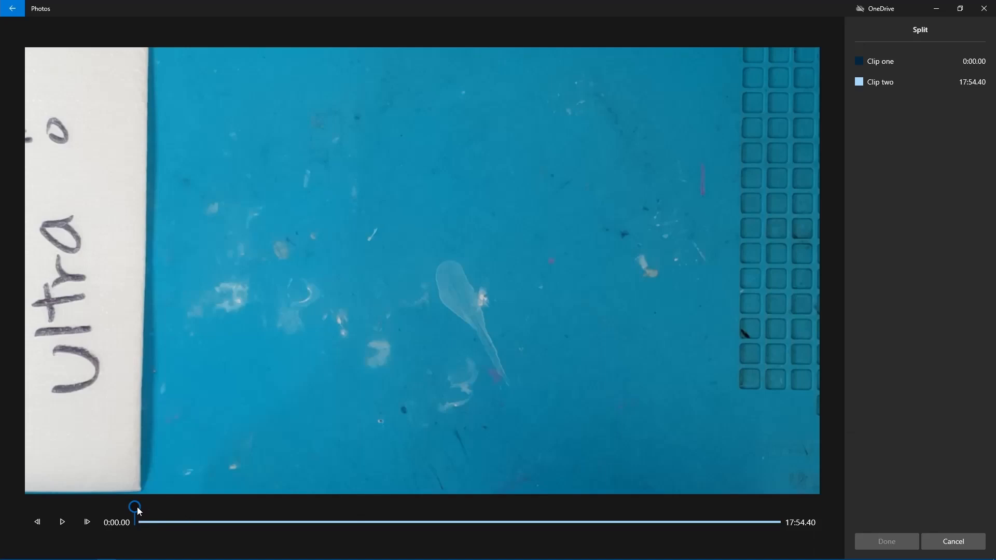
{"action": "mouse_move", "coordinate": [137, 506]}
{"action": "left_mouse_down"}
{"action": "mouse_move", "coordinate": [179, 497]}
{"action": "mouse_move", "coordinate": [149, 505]}
{"action": "left_mouse_up"}
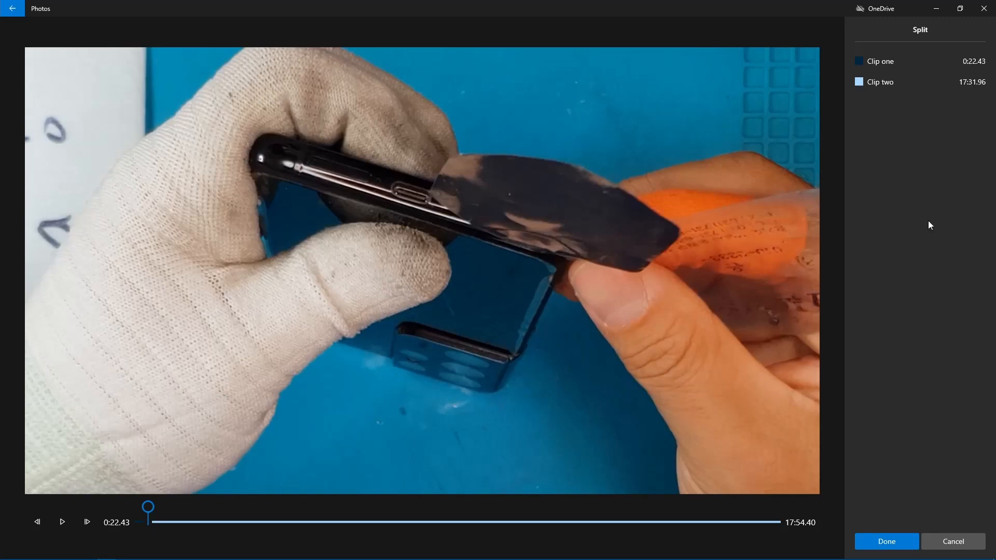
{"action": "left_click", "coordinate": [884, 542]}
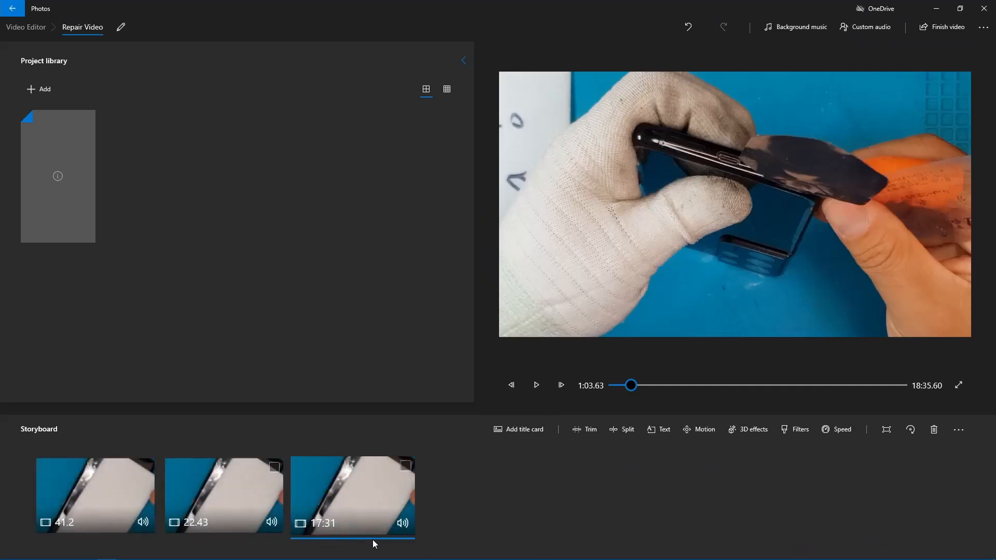
Step: Remove the middle 22.43-second clip from the storyboard and play back the video from the start and around the cut
{"action": "left_click", "coordinate": [274, 468]}
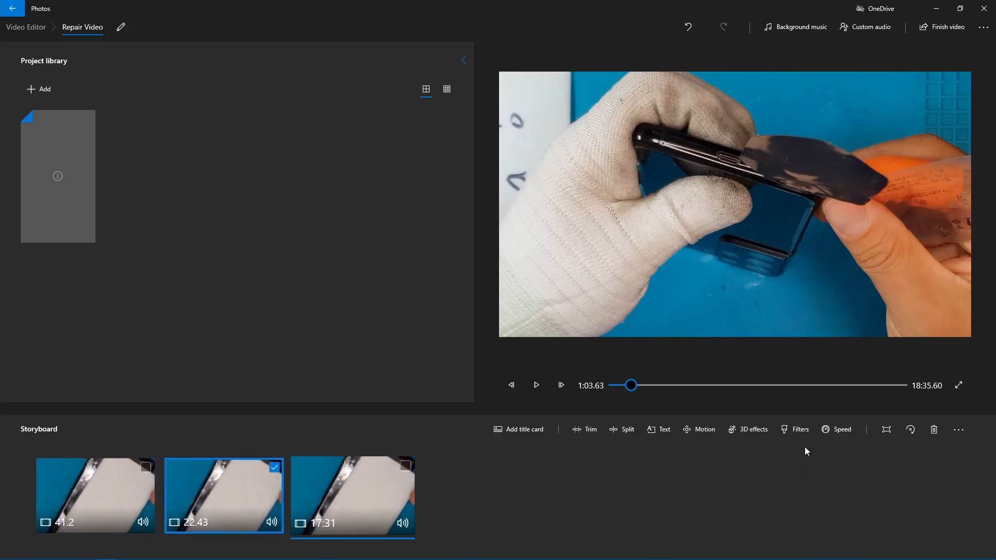
{"action": "left_click", "coordinate": [933, 430]}
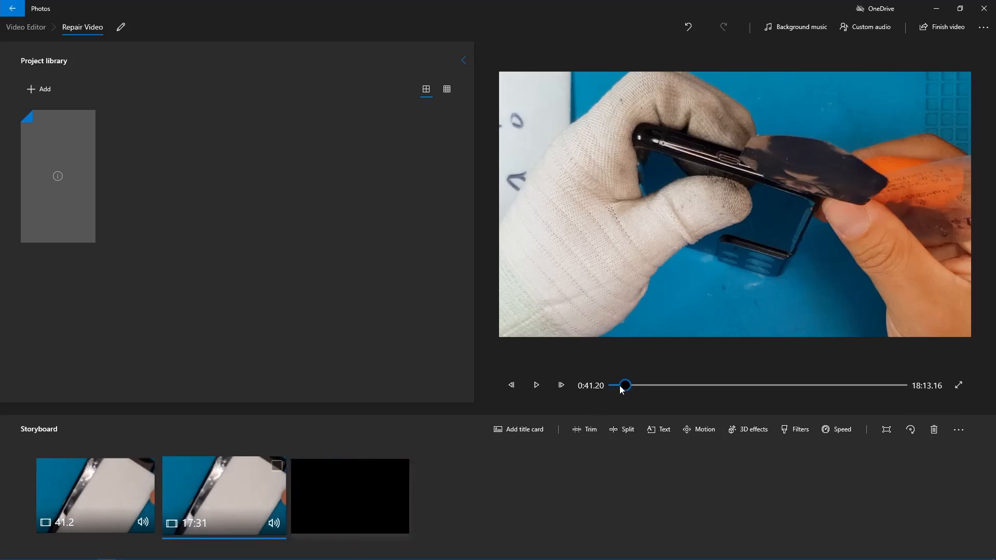
{"action": "left_click_drag", "start_coordinate": [620, 386], "coordinate": [609, 386]}
{"action": "key", "text": "space"}
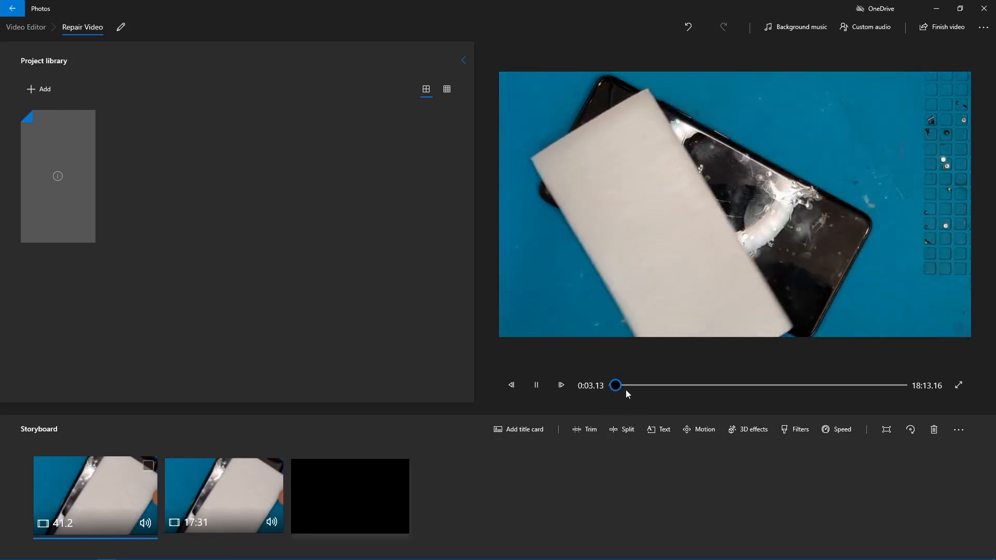
{"action": "left_click", "coordinate": [621, 387]}
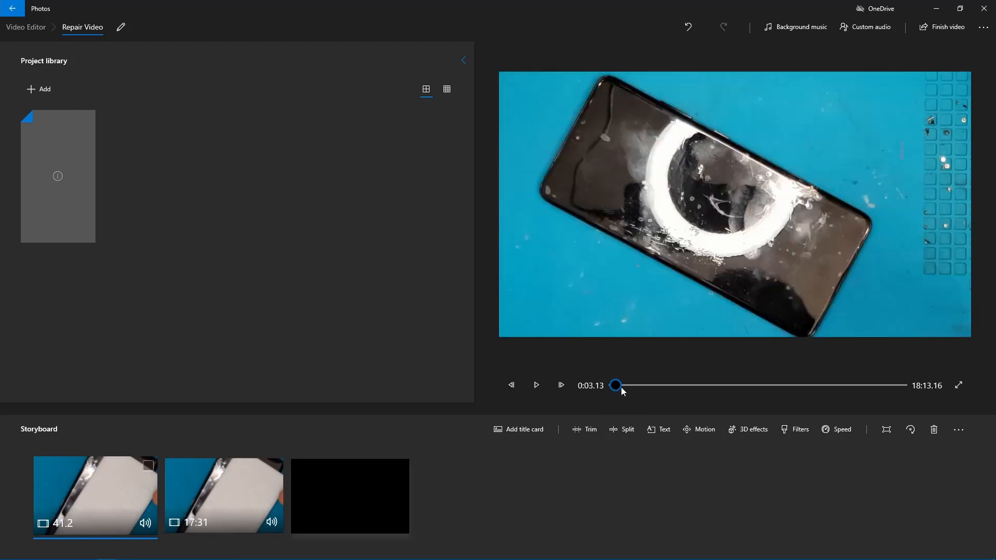
{"action": "left_click_drag", "start_coordinate": [619, 385], "coordinate": [629, 384]}
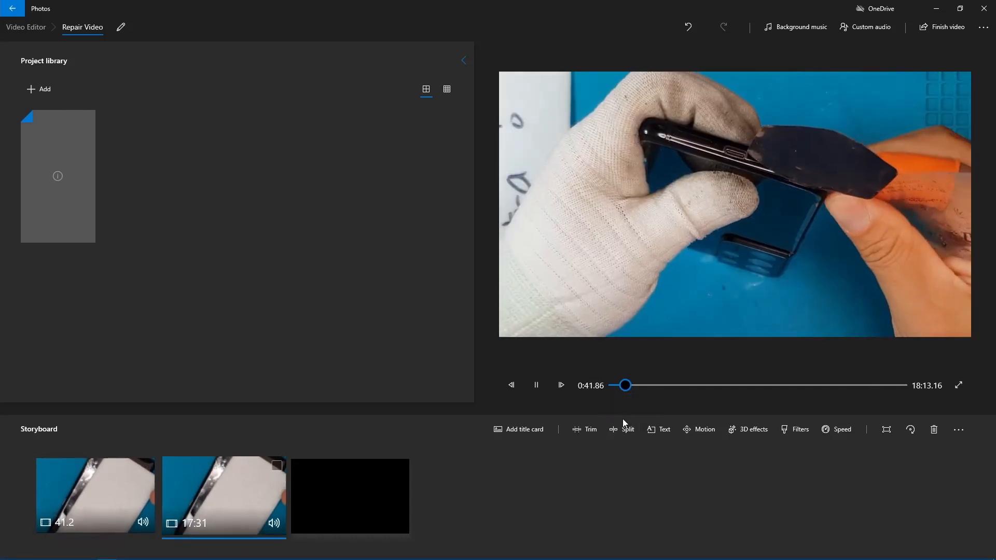
{"action": "key", "text": "space"}
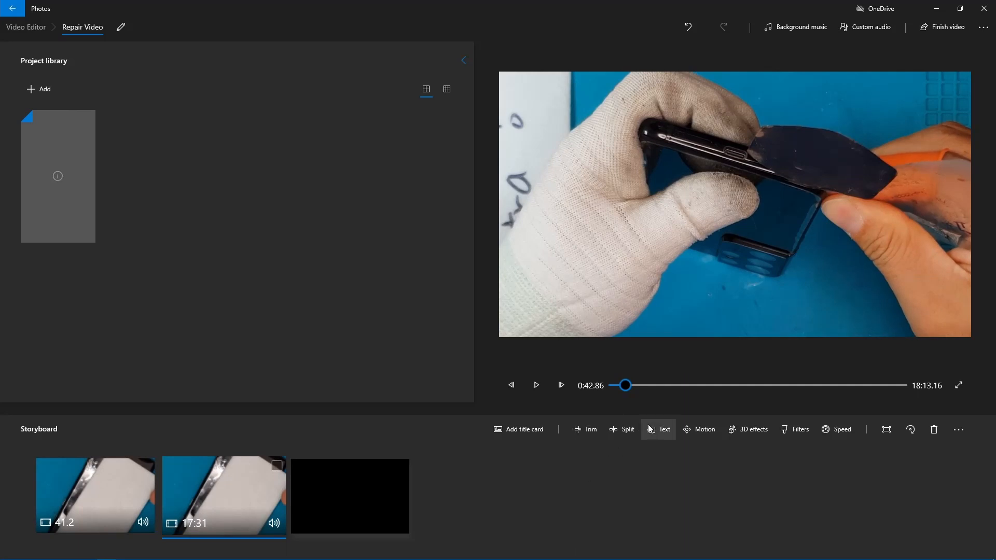
Step: Start adding text to the first storyboard clip, try several animated text styles and choose Adventure
{"action": "left_click", "coordinate": [147, 466]}
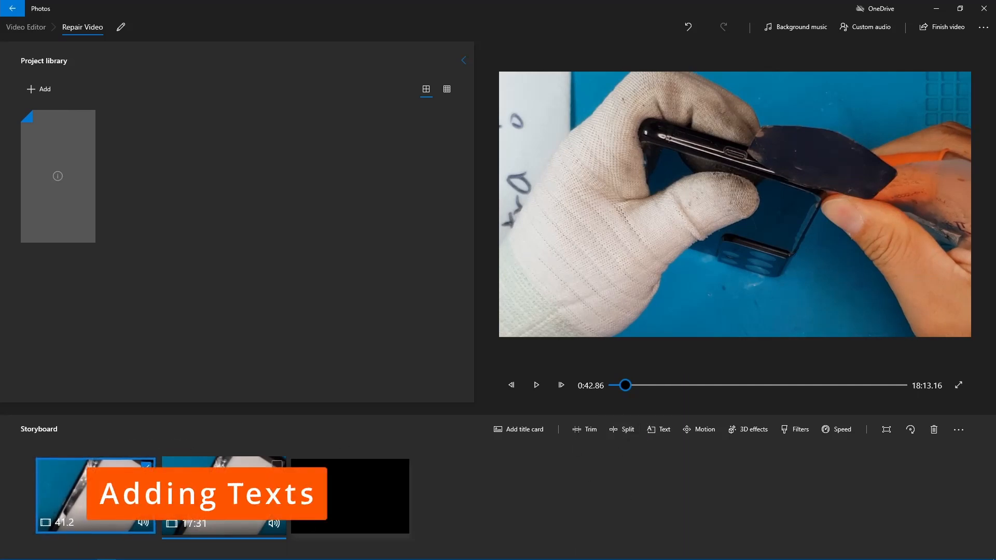
{"action": "left_click", "coordinate": [667, 433]}
{"action": "left_click", "coordinate": [907, 254]}
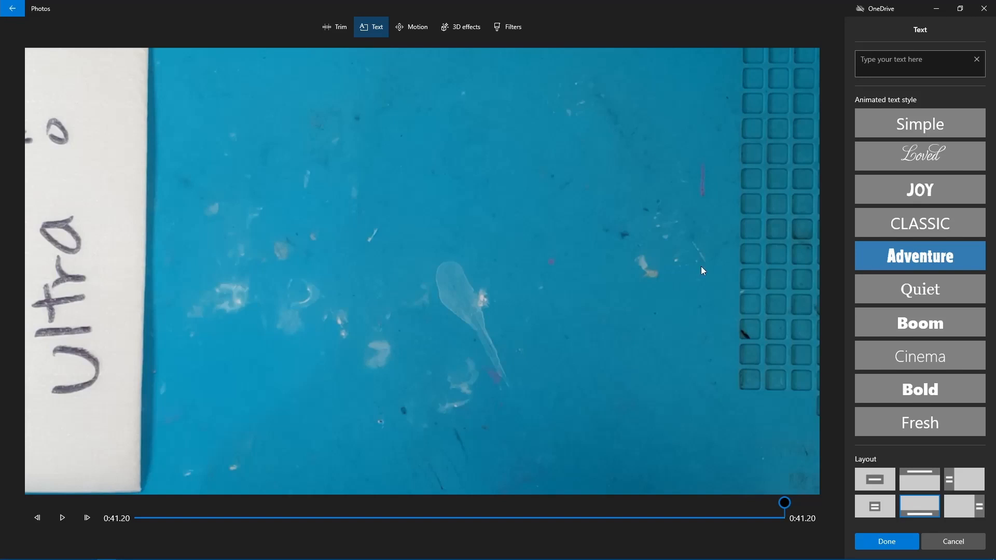
{"action": "left_click", "coordinate": [918, 67]}
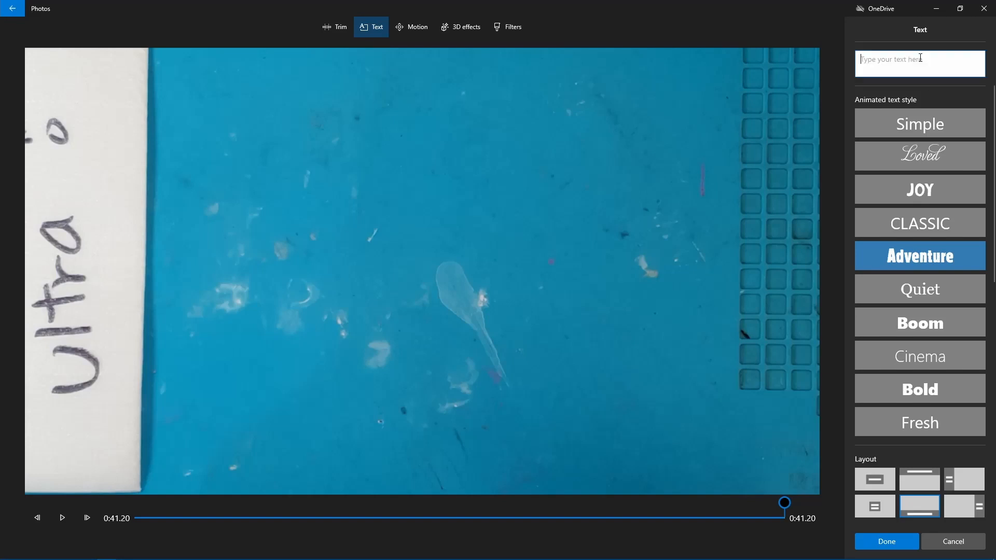
{"action": "left_click", "coordinate": [919, 201]}
{"action": "left_click", "coordinate": [913, 324]}
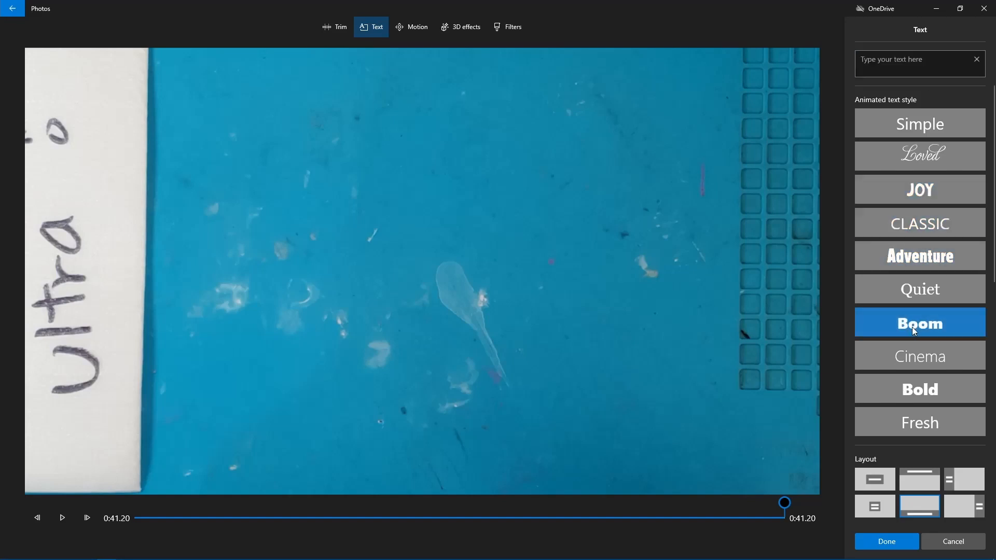
{"action": "left_click", "coordinate": [921, 387]}
{"action": "left_click", "coordinate": [929, 423]}
{"action": "left_click", "coordinate": [932, 301]}
{"action": "left_click", "coordinate": [934, 257]}
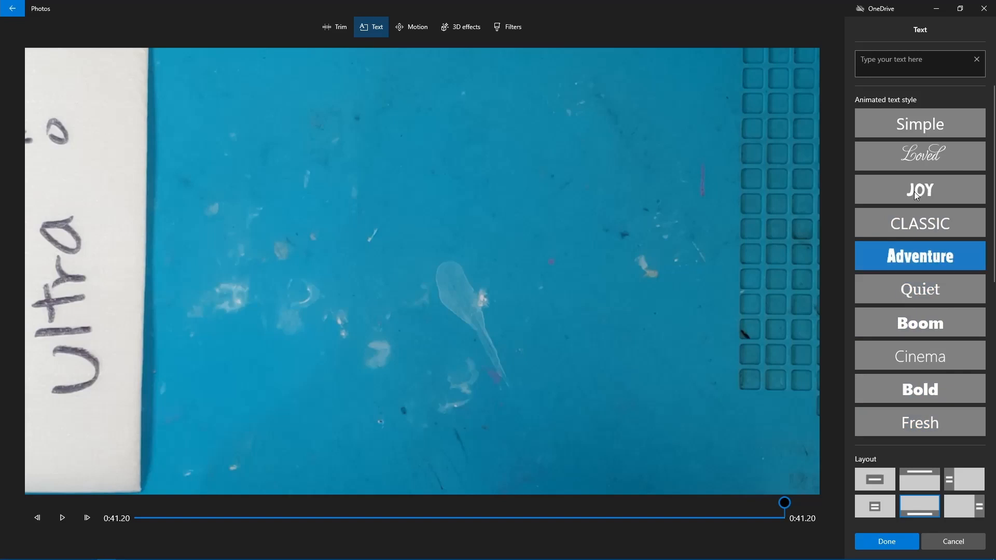
Step: Enter "Repair Video" as the overlay text and extend its time span to just under the first fifth of the clip
{"action": "left_click", "coordinate": [889, 68]}
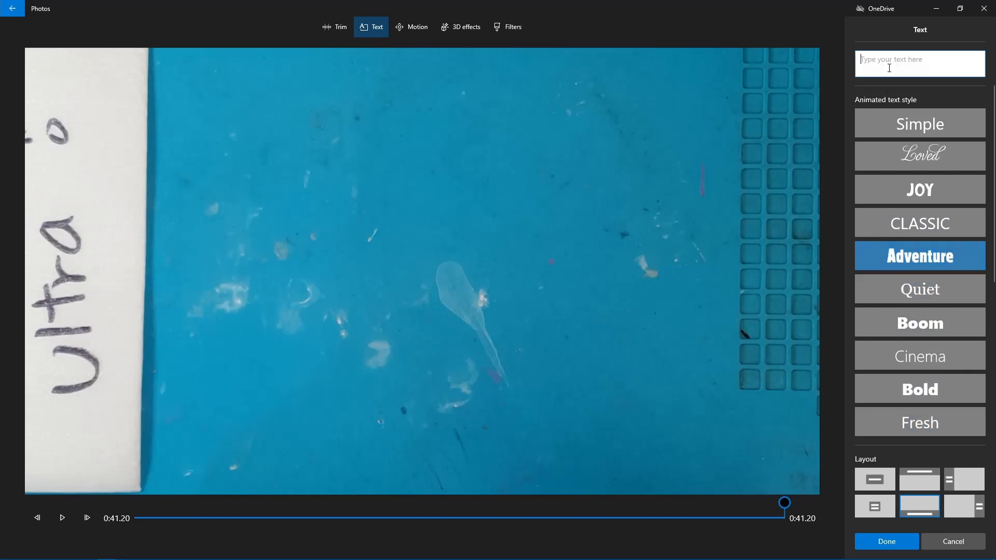
{"action": "type", "text": "Repa"}
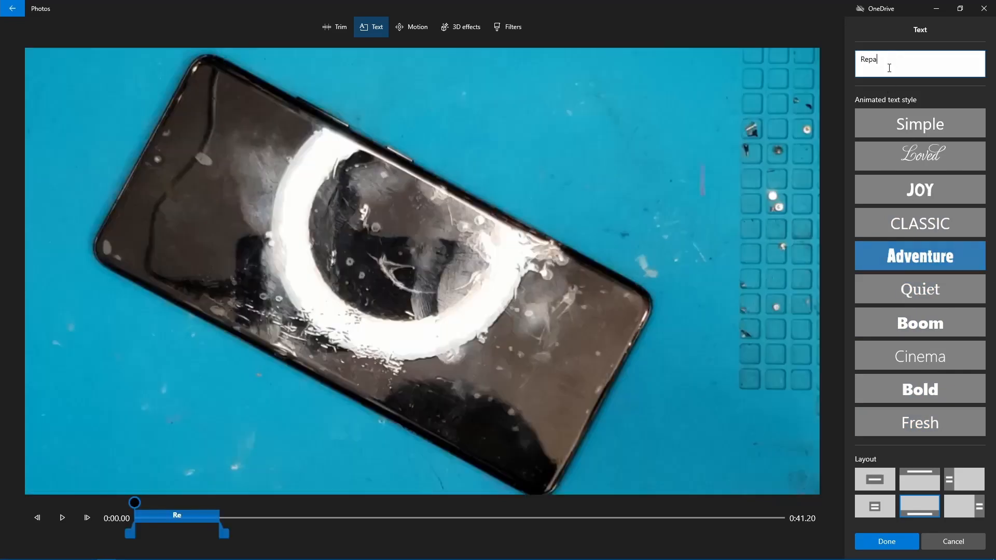
{"action": "type", "text": "ir Video"}
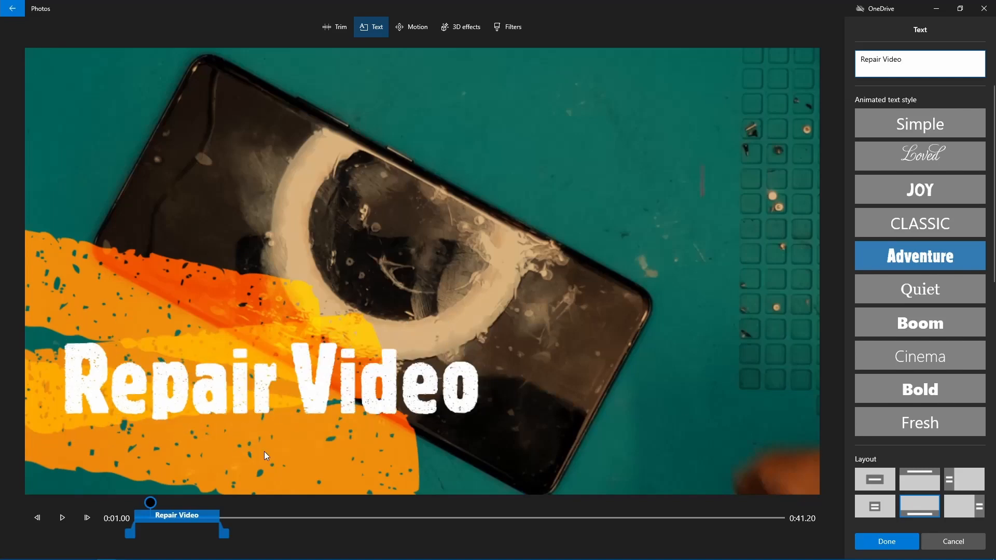
{"action": "mouse_move", "coordinate": [224, 548]}
{"action": "left_mouse_down"}
{"action": "mouse_move", "coordinate": [420, 550]}
{"action": "mouse_move", "coordinate": [235, 556]}
{"action": "mouse_move", "coordinate": [253, 545]}
{"action": "mouse_move", "coordinate": [384, 545]}
{"action": "mouse_move", "coordinate": [240, 549]}
{"action": "left_mouse_up"}
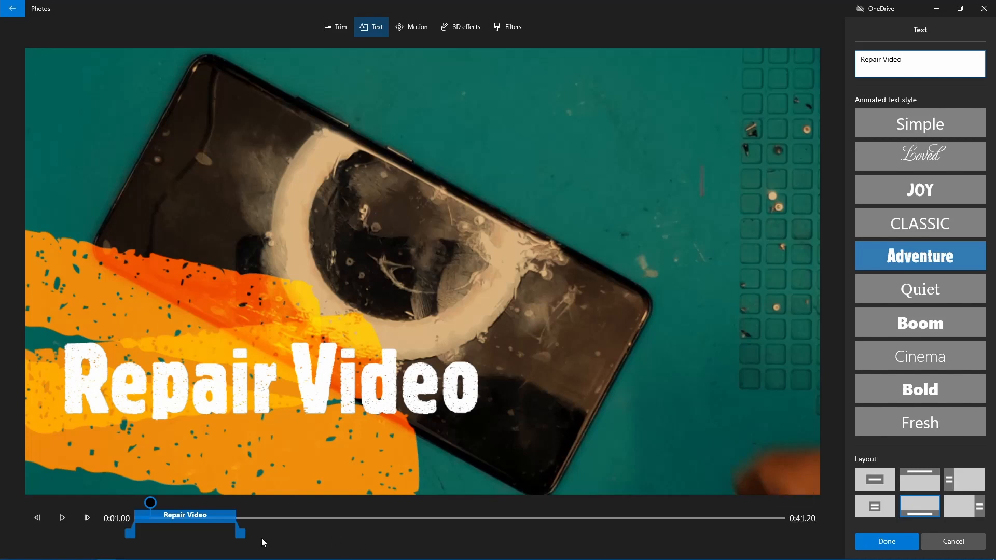
{"action": "mouse_move", "coordinate": [244, 534]}
{"action": "left_mouse_down"}
{"action": "mouse_move", "coordinate": [598, 529]}
{"action": "mouse_move", "coordinate": [258, 534]}
{"action": "left_mouse_up"}
Step: Compare the available text layouts and set the title to the centred single-line layout
{"action": "left_click", "coordinate": [882, 475]}
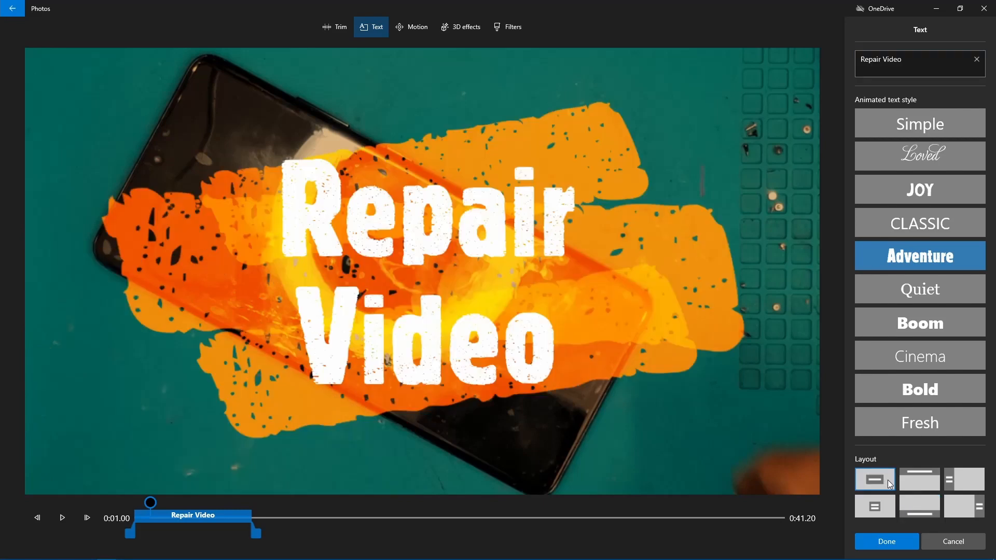
{"action": "left_click", "coordinate": [899, 481]}
{"action": "left_click", "coordinate": [952, 482]}
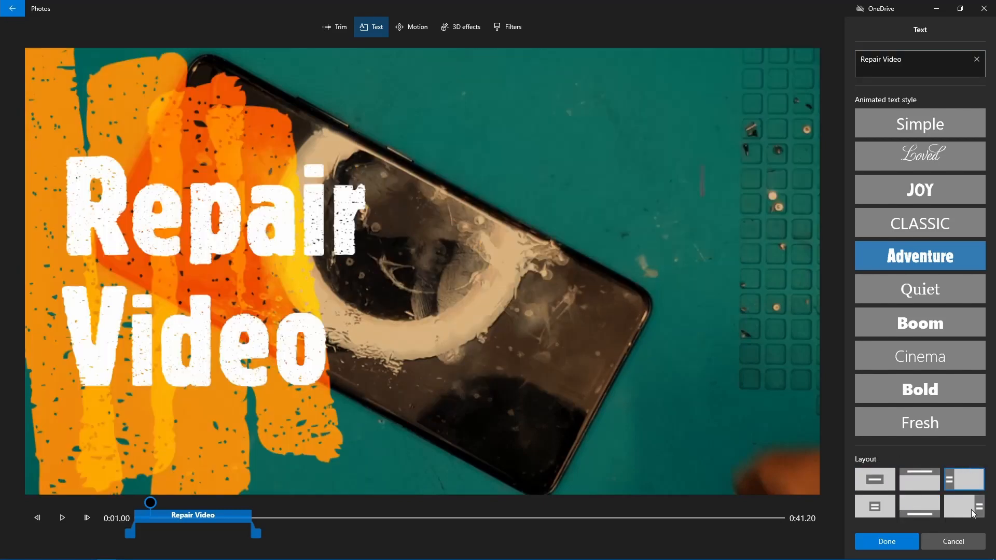
{"action": "left_click", "coordinate": [970, 509]}
{"action": "left_click", "coordinate": [913, 511]}
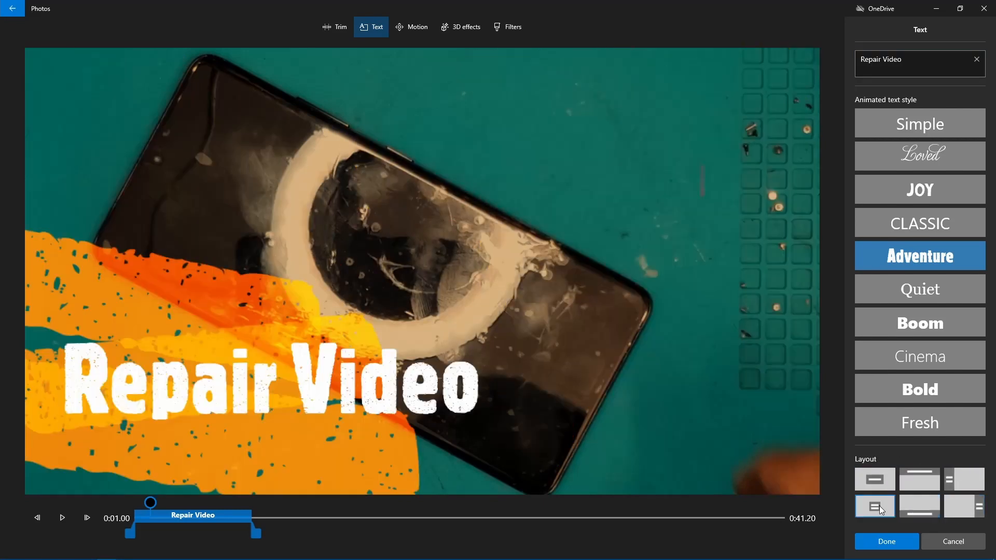
{"action": "left_click", "coordinate": [879, 506]}
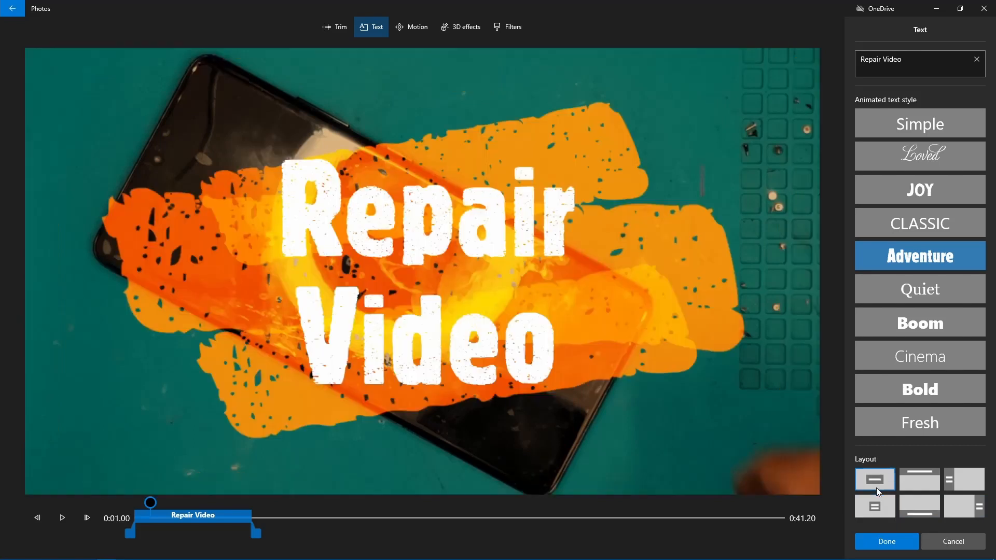
{"action": "left_click", "coordinate": [878, 487]}
Step: Extend the title's time span to nearly the first third of the clip and apply the text
{"action": "left_click_drag", "start_coordinate": [260, 537], "coordinate": [339, 535]}
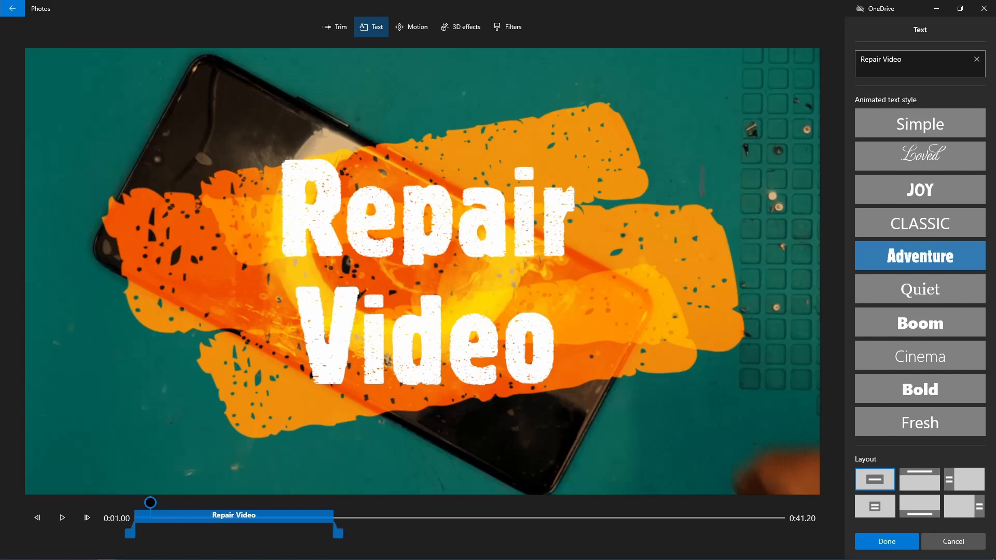
{"action": "left_click", "coordinate": [906, 548]}
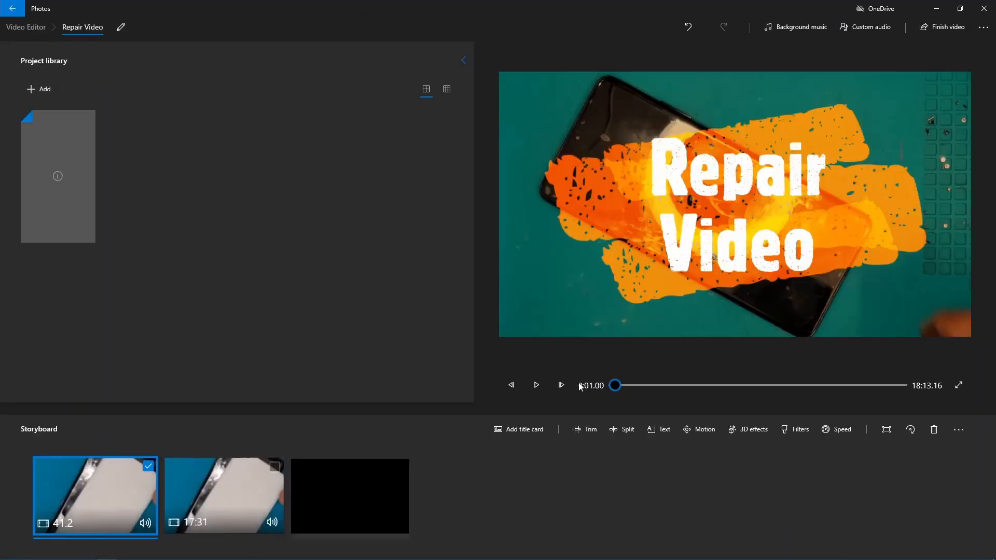
Step: Play back the opening seconds of the first clip to check the "Repair Video" title
{"action": "left_click", "coordinate": [536, 385]}
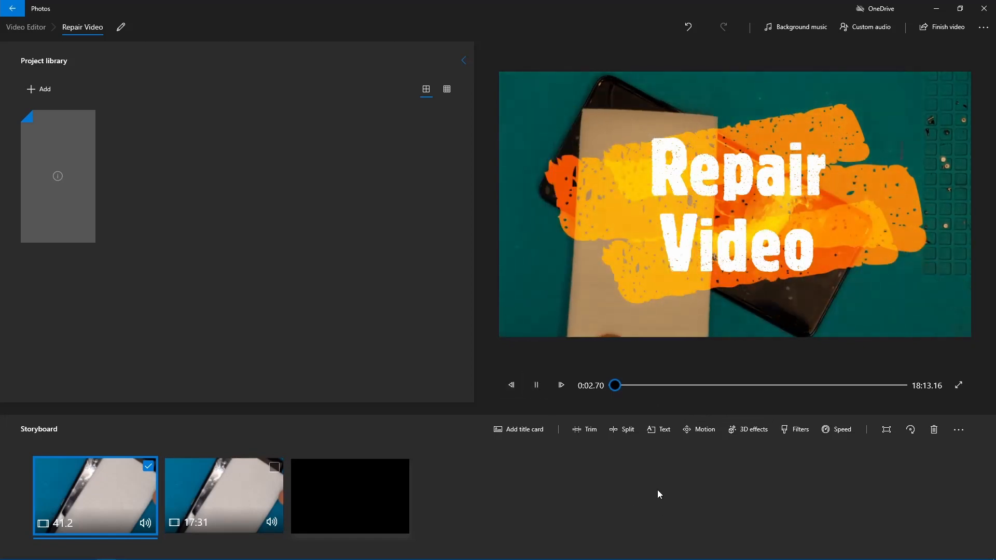
{"action": "key", "text": "space"}
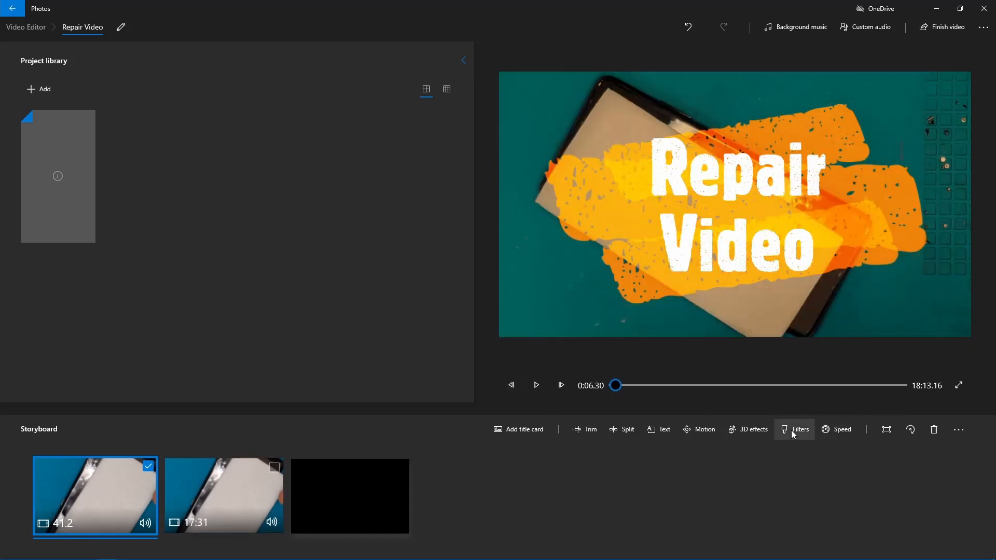
Step: Select only the second storyboard clip, try the Pixel, Iceberg and Original filters on it, and apply the Inky filter
{"action": "left_click", "coordinate": [251, 496]}
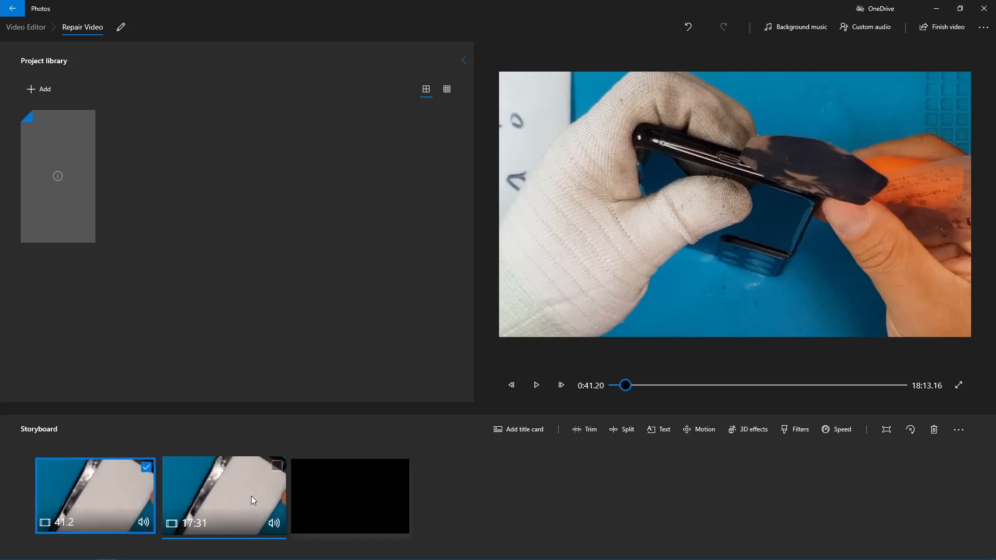
{"action": "left_click", "coordinate": [148, 466]}
{"action": "left_click", "coordinate": [275, 470]}
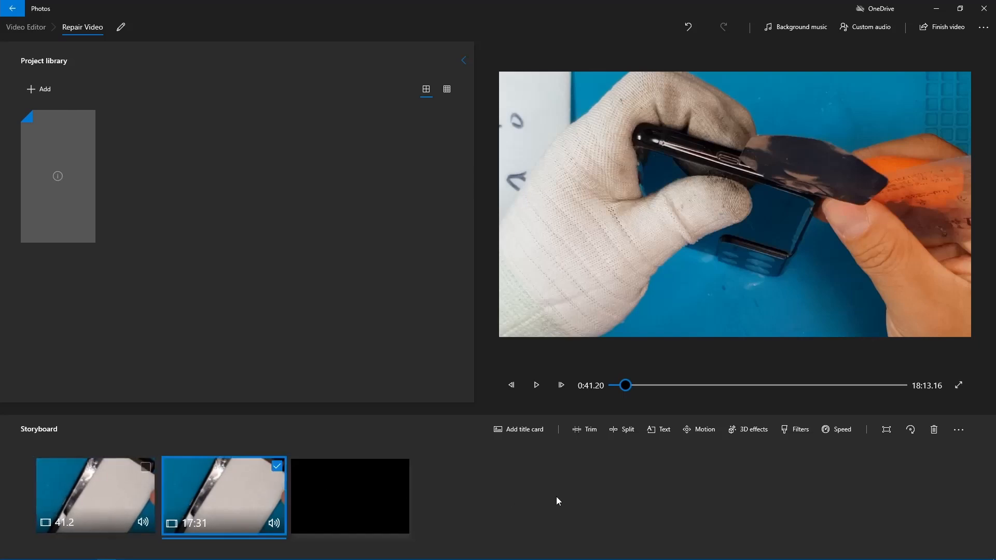
{"action": "left_click", "coordinate": [149, 463]}
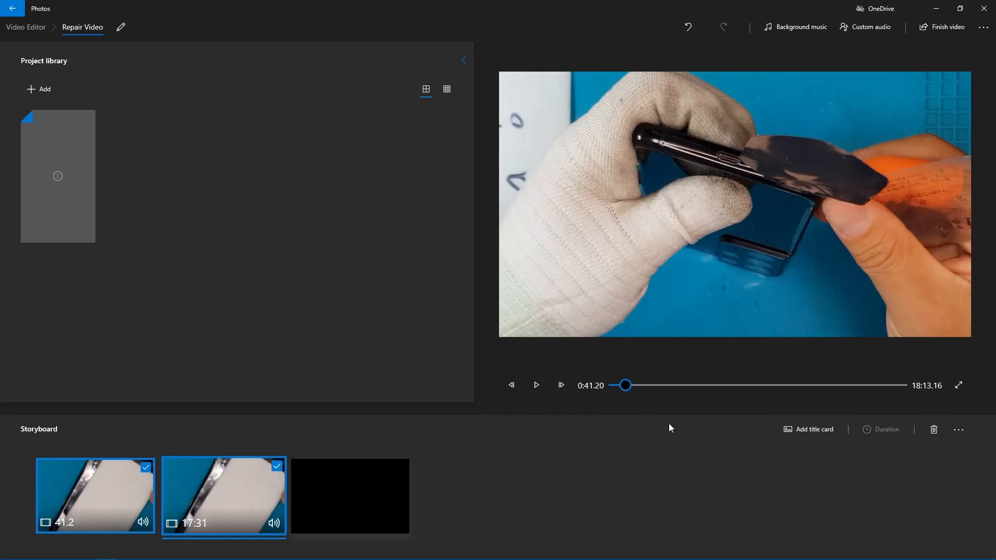
{"action": "left_click", "coordinate": [146, 467]}
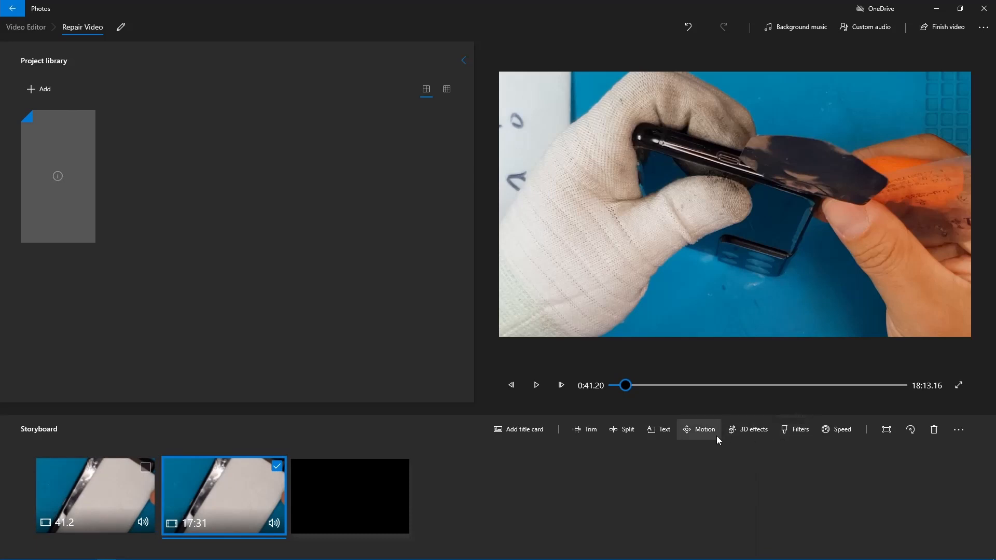
{"action": "left_click", "coordinate": [803, 434]}
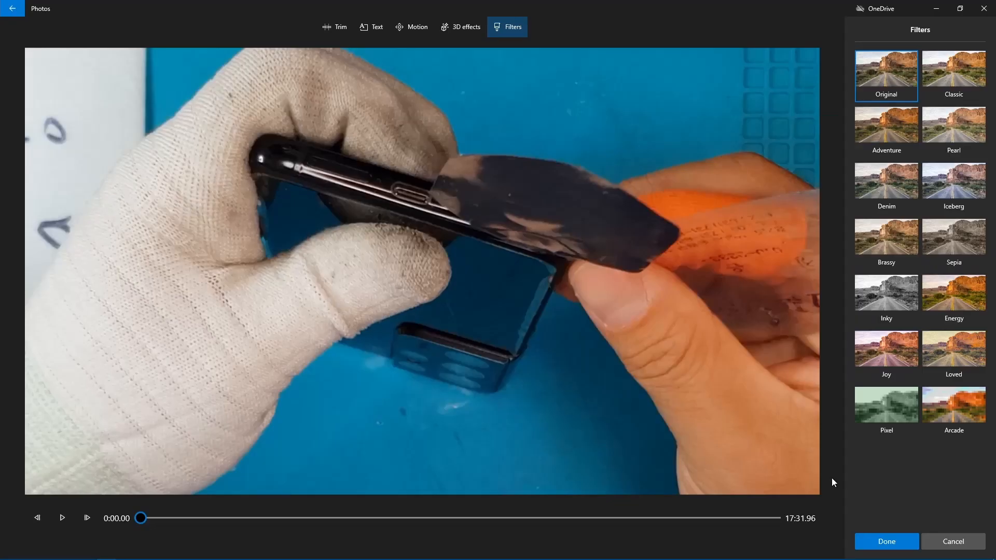
{"action": "left_click", "coordinate": [897, 280]}
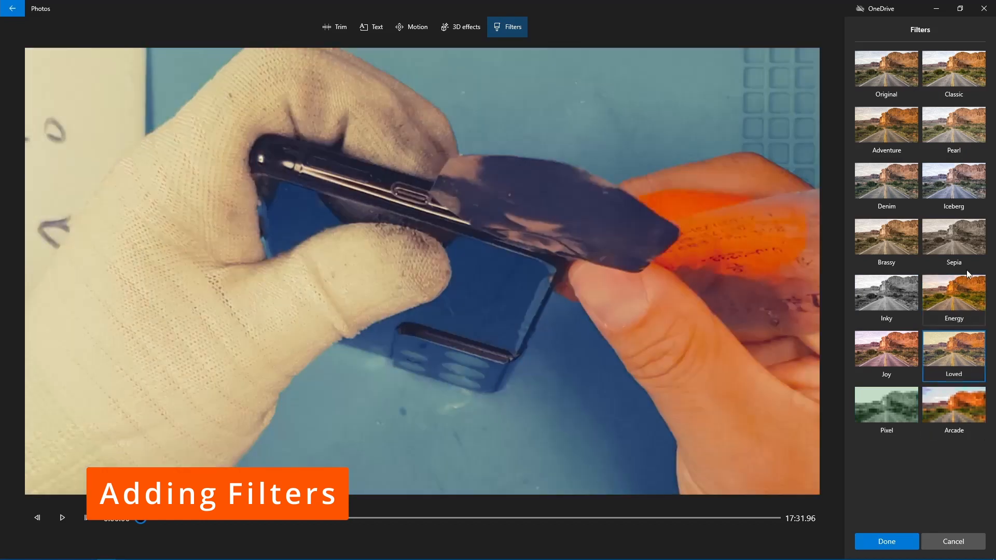
{"action": "left_click", "coordinate": [964, 260]}
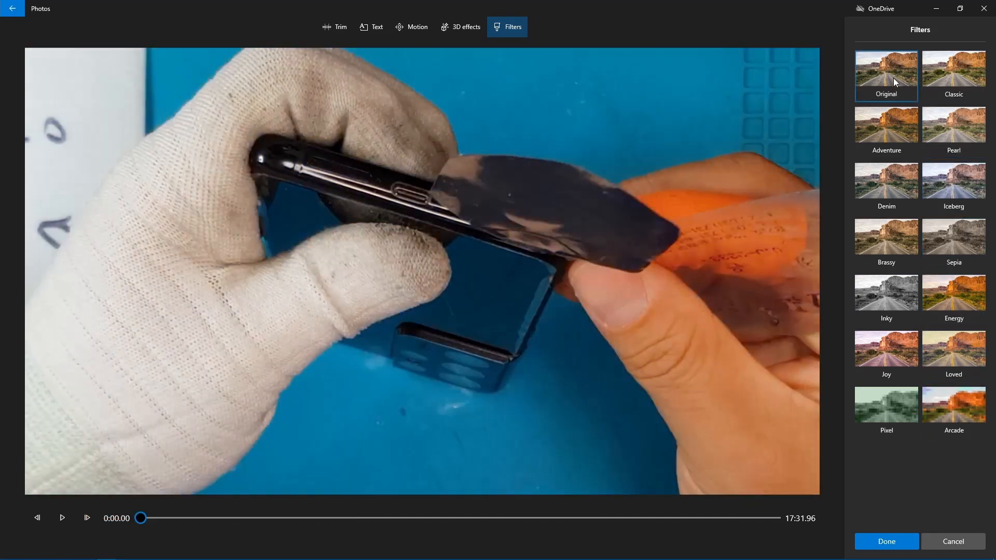
{"action": "left_click", "coordinate": [893, 78]}
{"action": "left_click", "coordinate": [880, 307]}
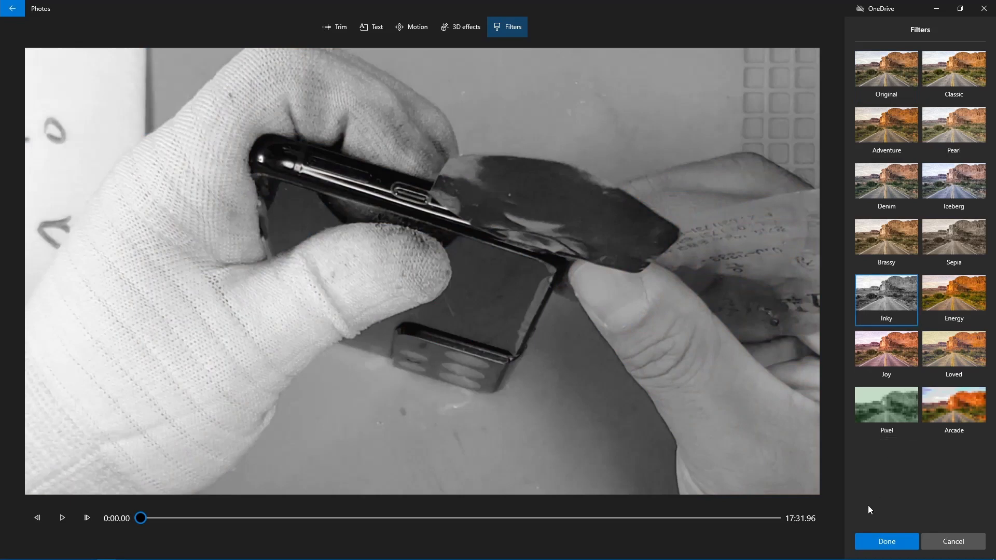
{"action": "left_click", "coordinate": [887, 541]}
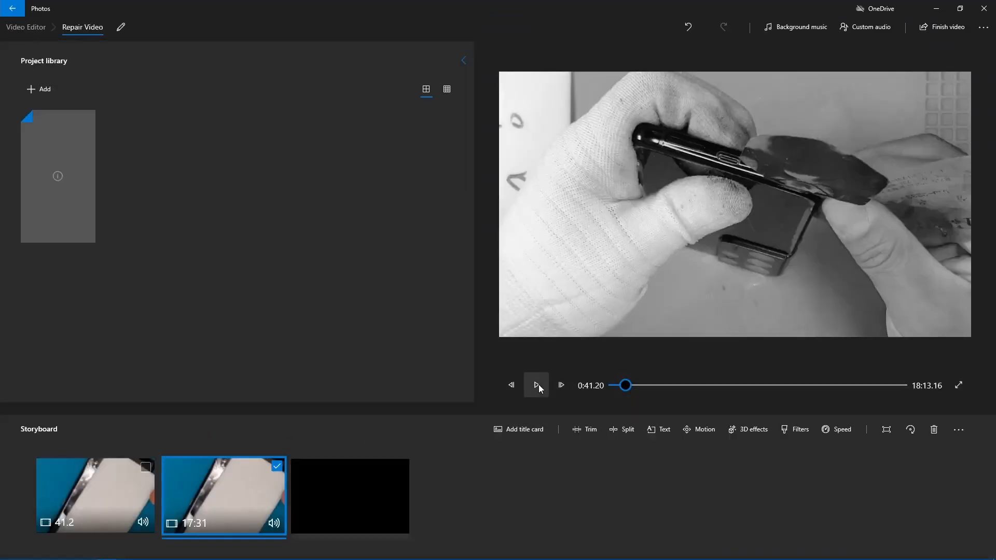
Step: Play the join between the first and second clips to check the filter, and undo the Inky filter
{"action": "left_click", "coordinate": [623, 387]}
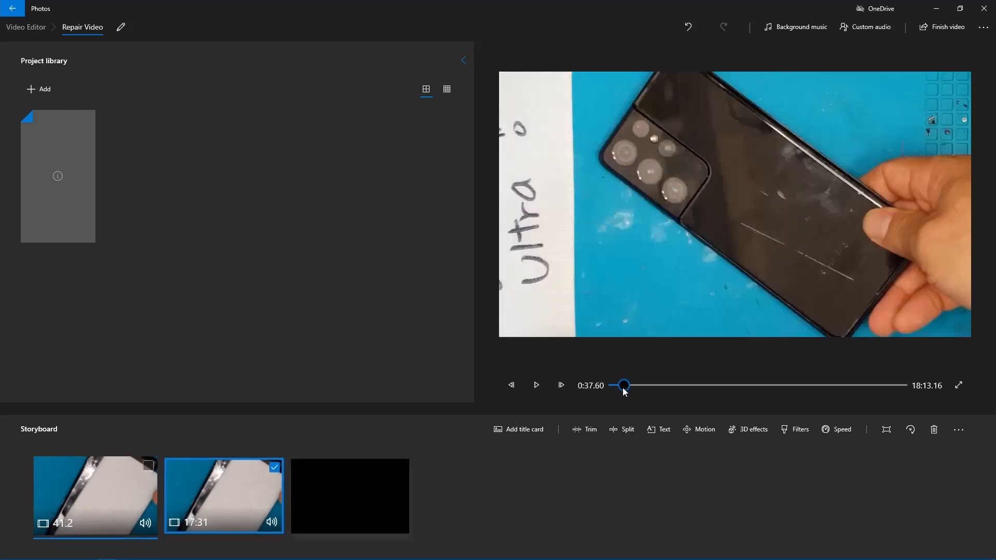
{"action": "left_click_drag", "start_coordinate": [623, 388], "coordinate": [624, 389]}
{"action": "left_click", "coordinate": [536, 385]}
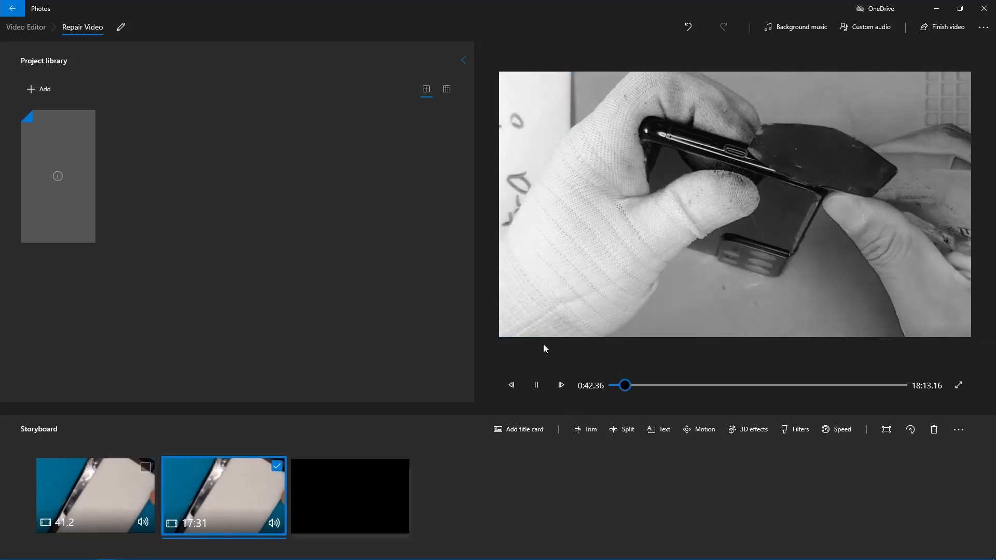
{"action": "key", "text": "space"}
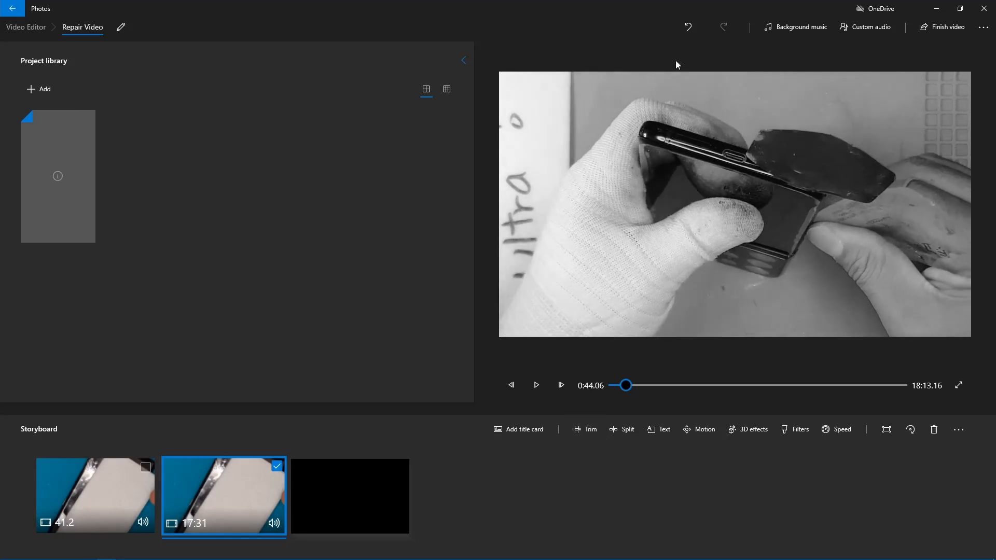
{"action": "left_click", "coordinate": [688, 26]}
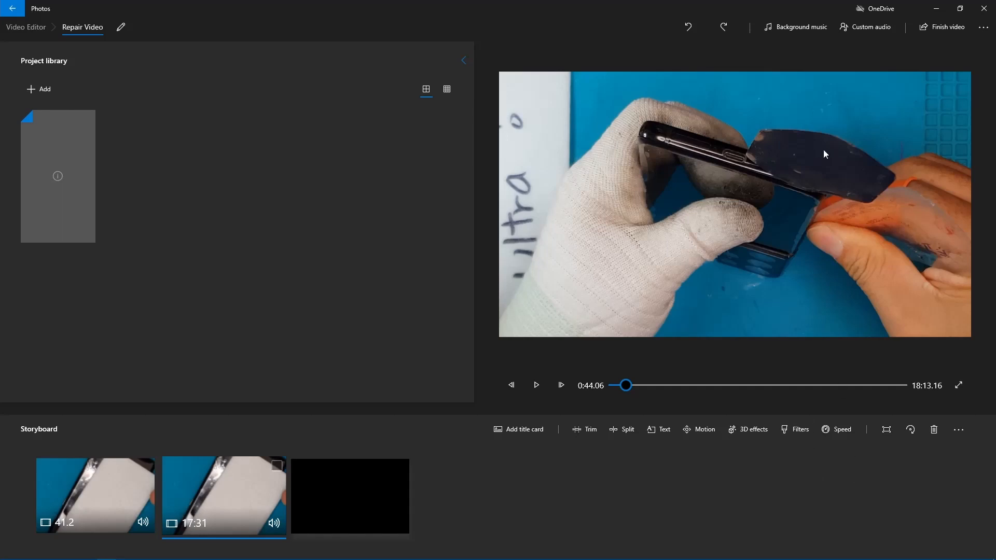
Step: Return to the start of the first storyboard clip without choosing any background music
{"action": "left_click", "coordinate": [807, 26]}
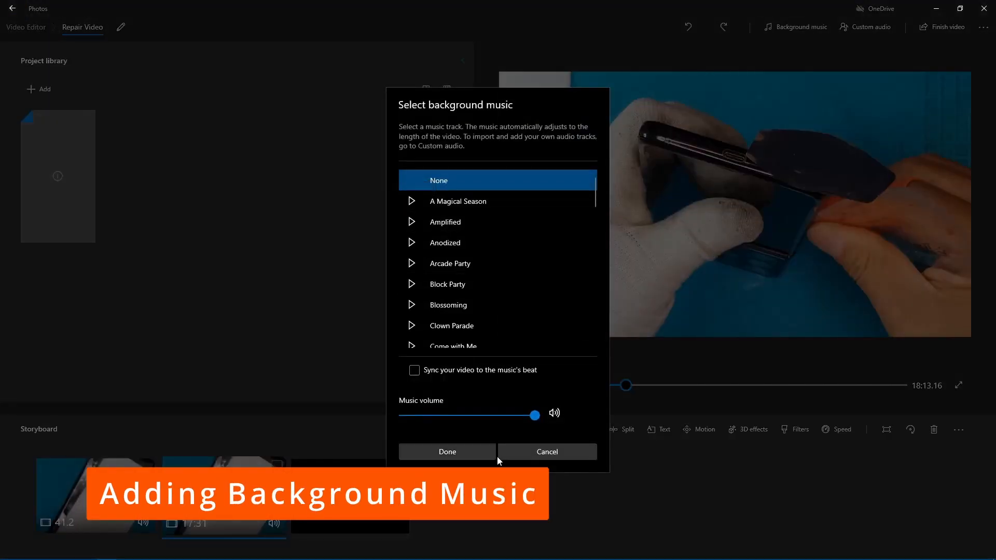
{"action": "left_click", "coordinate": [544, 450]}
{"action": "left_click", "coordinate": [154, 497]}
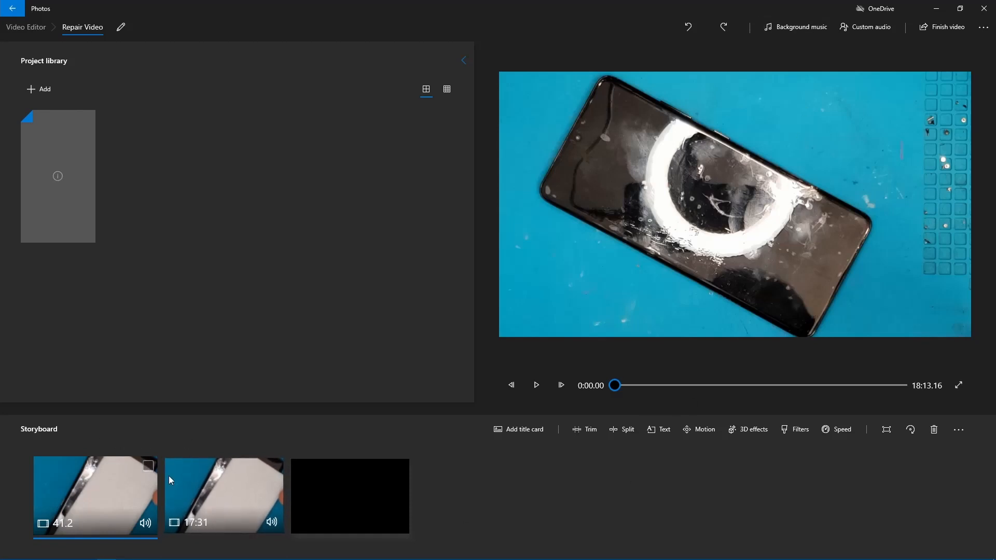
Step: Preview background music tracks, including Anodized, Clown Parade and Distant Ocean, and stop the preview
{"action": "left_click", "coordinate": [795, 27]}
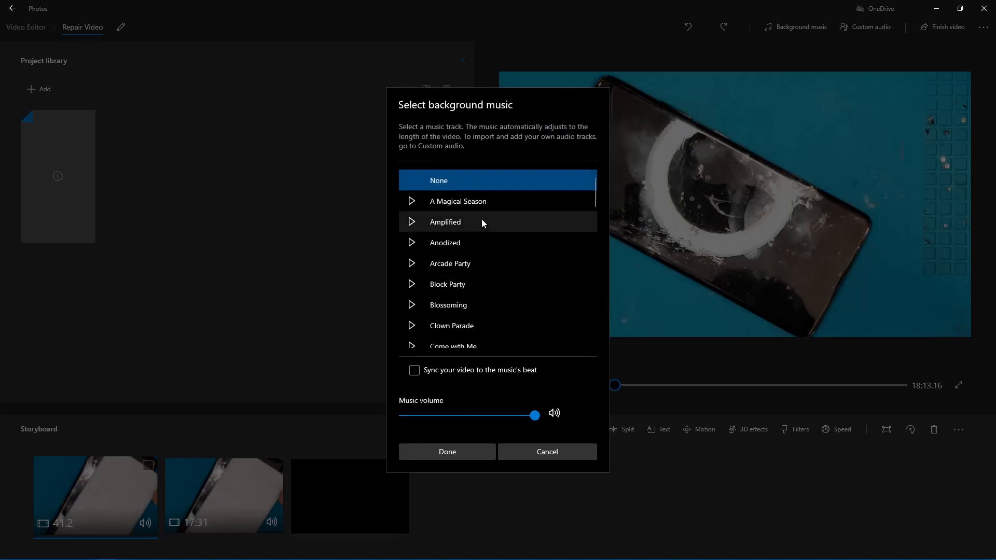
{"action": "left_click", "coordinate": [437, 242]}
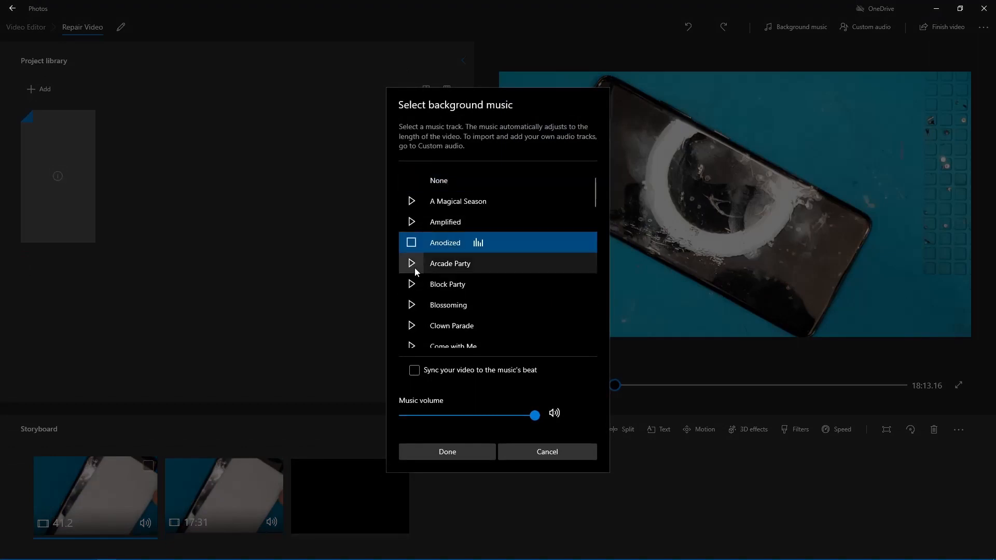
{"action": "left_click", "coordinate": [413, 268]}
{"action": "left_click", "coordinate": [414, 244]}
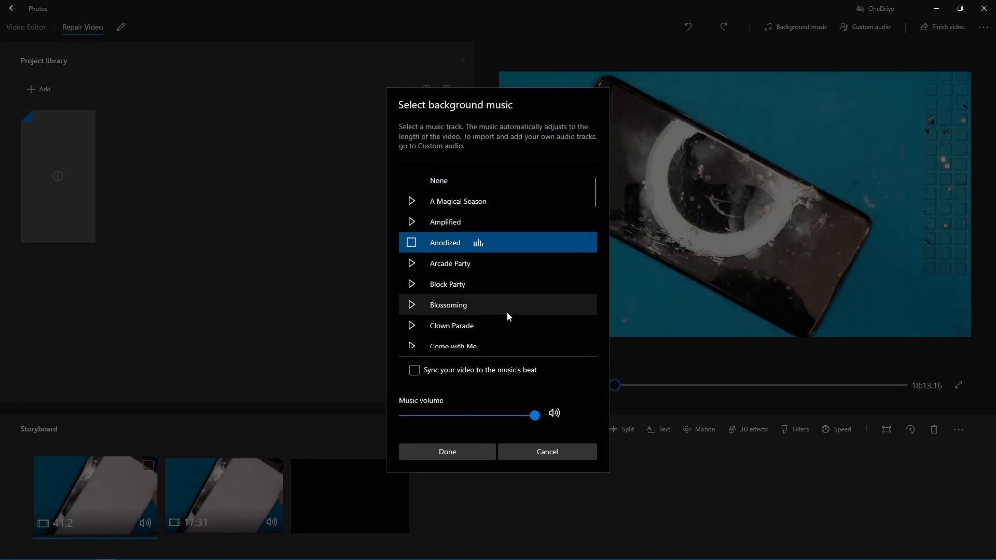
{"action": "left_click", "coordinate": [412, 326]}
{"action": "scroll", "coordinate": [471, 309], "scroll_direction": "down", "scroll_amount": 2}
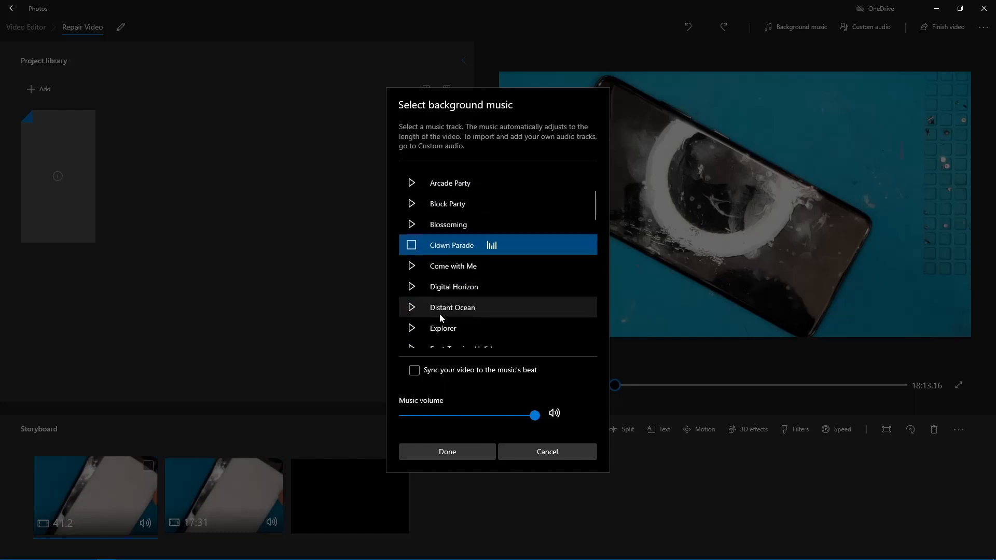
{"action": "left_click", "coordinate": [418, 311]}
{"action": "scroll", "coordinate": [469, 315], "scroll_direction": "down", "scroll_amount": 3}
{"action": "scroll", "coordinate": [466, 318], "scroll_direction": "up", "scroll_amount": 5}
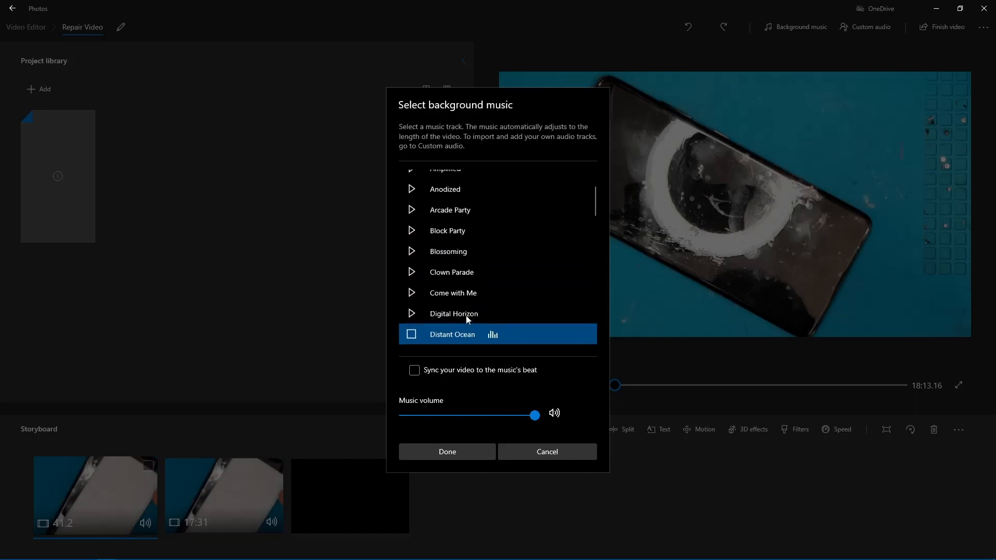
{"action": "scroll", "coordinate": [415, 290], "scroll_direction": "down", "scroll_amount": 3}
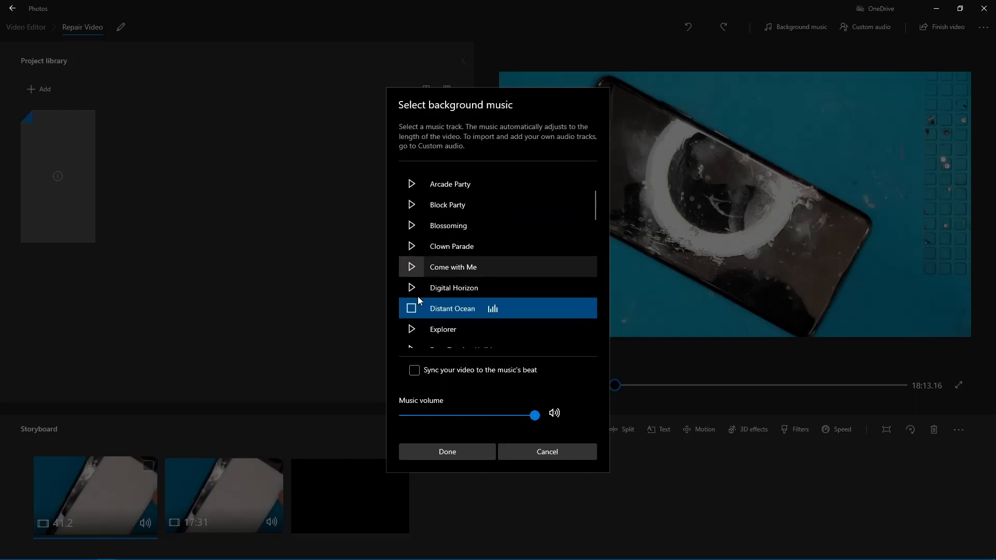
{"action": "left_click", "coordinate": [414, 308]}
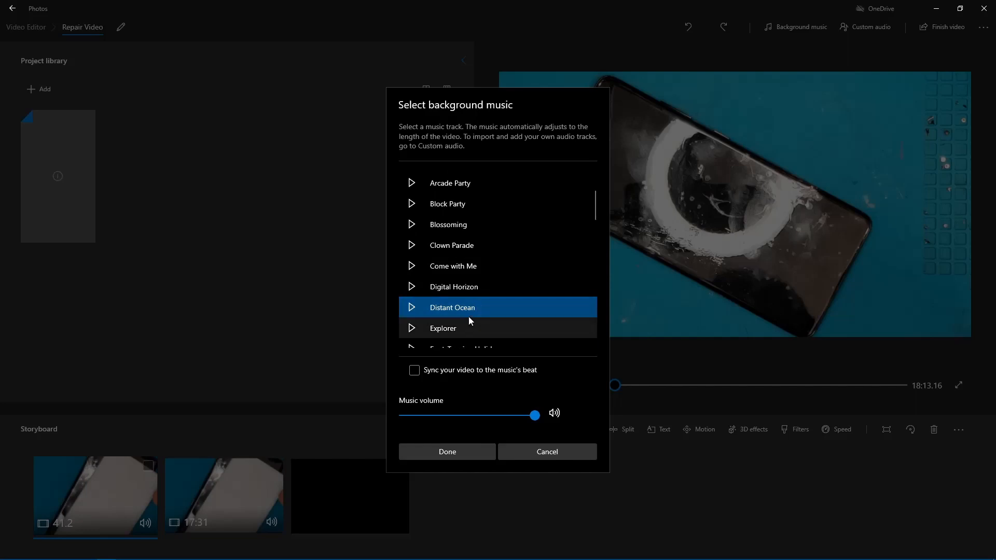
Step: Look through the full list of available background music tracks
{"action": "scroll", "coordinate": [472, 315], "scroll_direction": "down", "scroll_amount": 3}
{"action": "scroll", "coordinate": [474, 308], "scroll_direction": "down", "scroll_amount": 5}
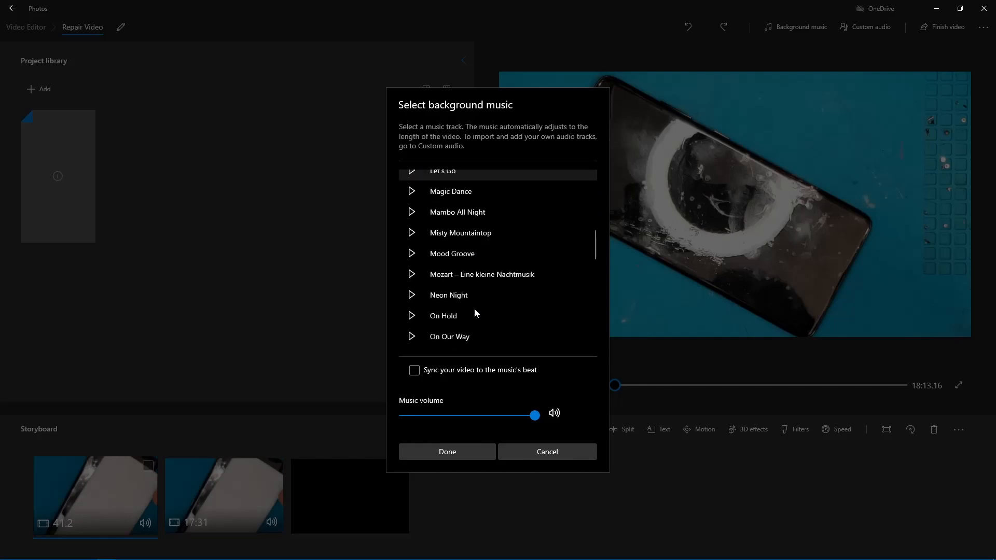
{"action": "scroll", "coordinate": [474, 309], "scroll_direction": "up", "scroll_amount": 10}
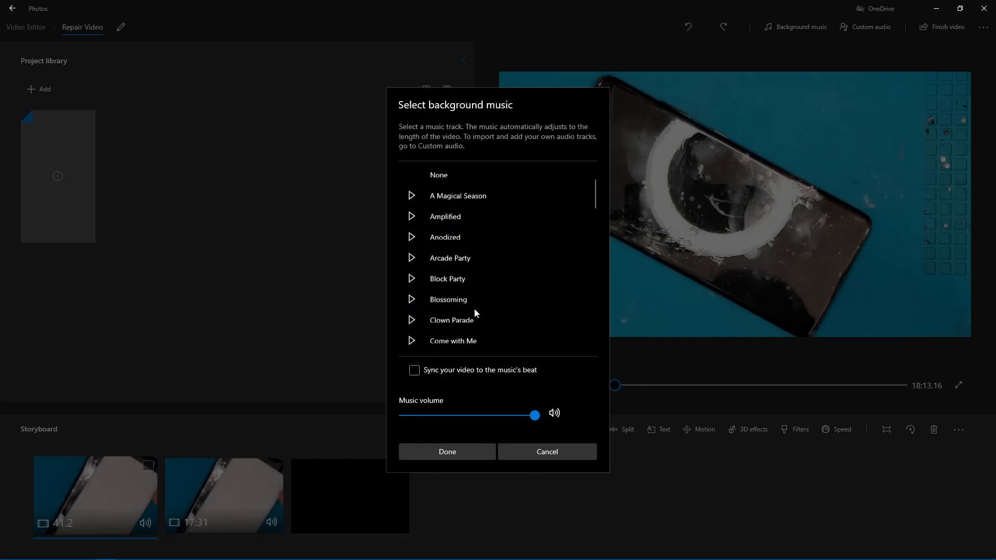
{"action": "scroll", "coordinate": [474, 309], "scroll_direction": "down", "scroll_amount": 8}
{"action": "scroll", "coordinate": [474, 309], "scroll_direction": "down", "scroll_amount": 6}
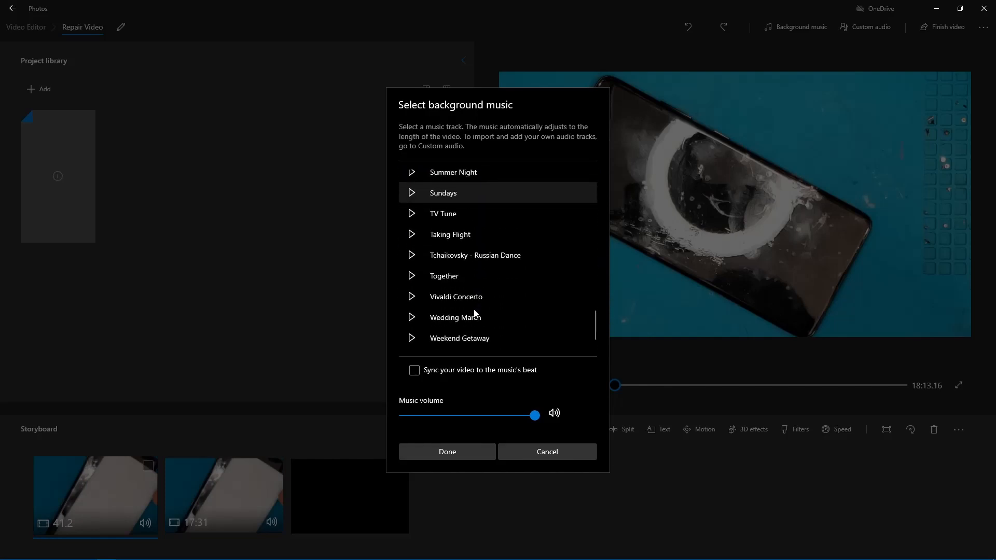
{"action": "scroll", "coordinate": [483, 328], "scroll_direction": "up", "scroll_amount": 4}
{"action": "scroll", "coordinate": [483, 328], "scroll_direction": "up", "scroll_amount": 12}
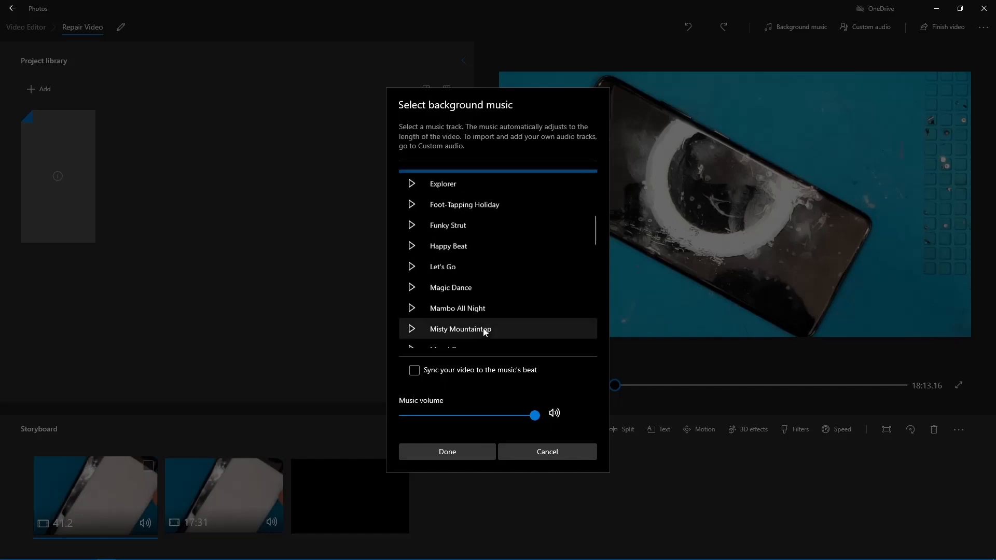
Step: Apply Anodized as the background music at full music volume, stopping its preview first
{"action": "left_click", "coordinate": [482, 243]}
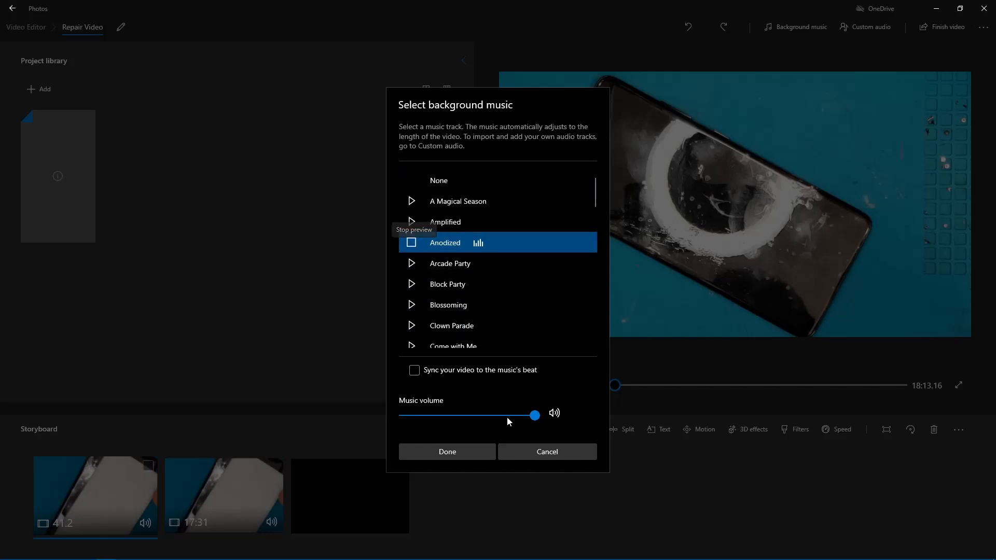
{"action": "mouse_move", "coordinate": [534, 414]}
{"action": "left_mouse_down"}
{"action": "mouse_move", "coordinate": [416, 416]}
{"action": "mouse_move", "coordinate": [559, 415]}
{"action": "mouse_move", "coordinate": [416, 424]}
{"action": "mouse_move", "coordinate": [569, 422]}
{"action": "mouse_move", "coordinate": [501, 421]}
{"action": "mouse_move", "coordinate": [501, 412]}
{"action": "mouse_move", "coordinate": [540, 416]}
{"action": "mouse_move", "coordinate": [418, 419]}
{"action": "mouse_move", "coordinate": [539, 415]}
{"action": "left_mouse_up"}
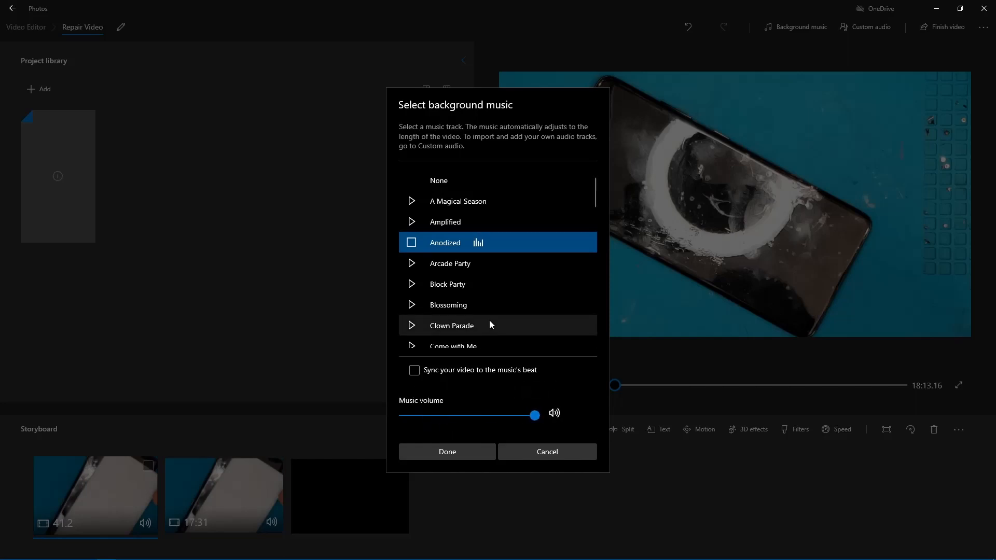
{"action": "left_click", "coordinate": [415, 249]}
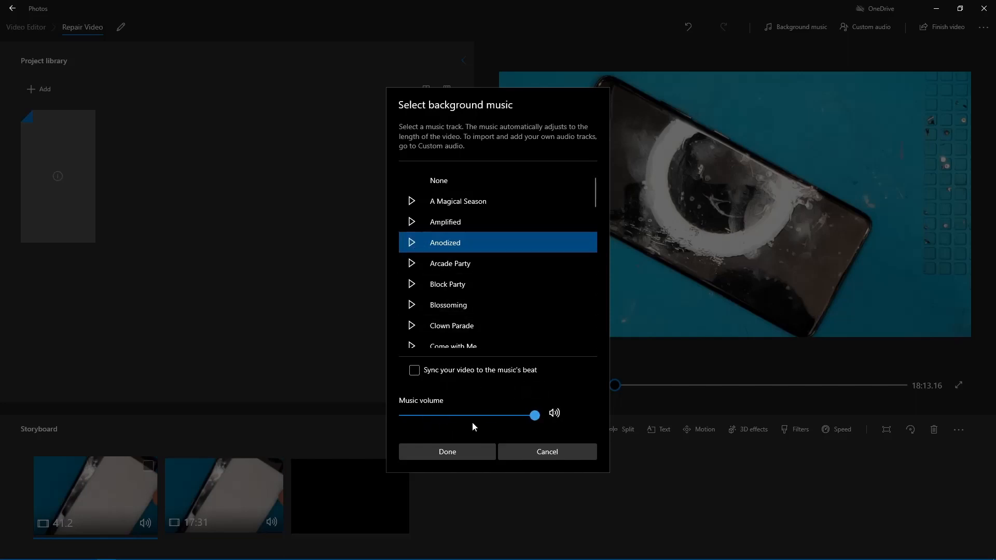
{"action": "left_click", "coordinate": [460, 449]}
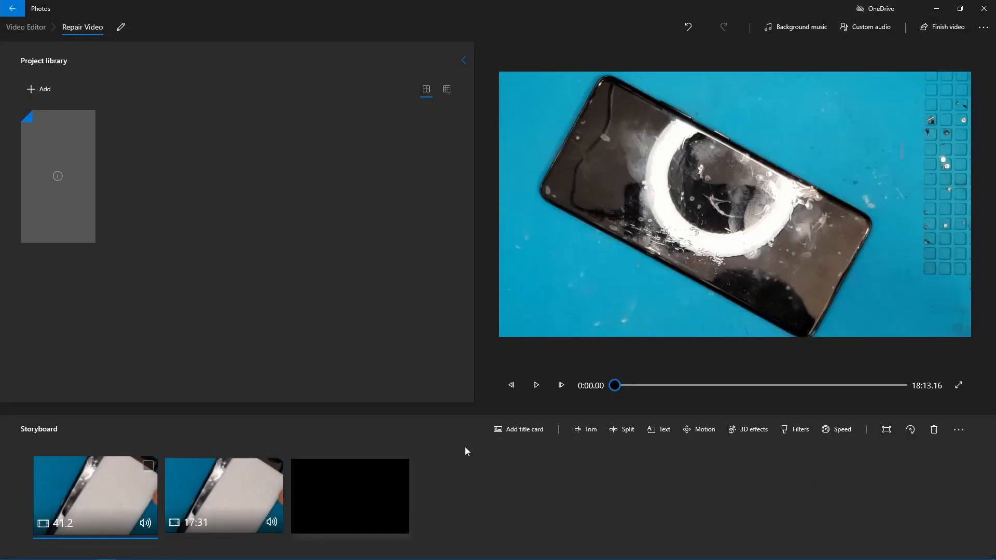
Step: Play the project from the start, and from about 2:41, to check the background music
{"action": "left_click", "coordinate": [542, 386]}
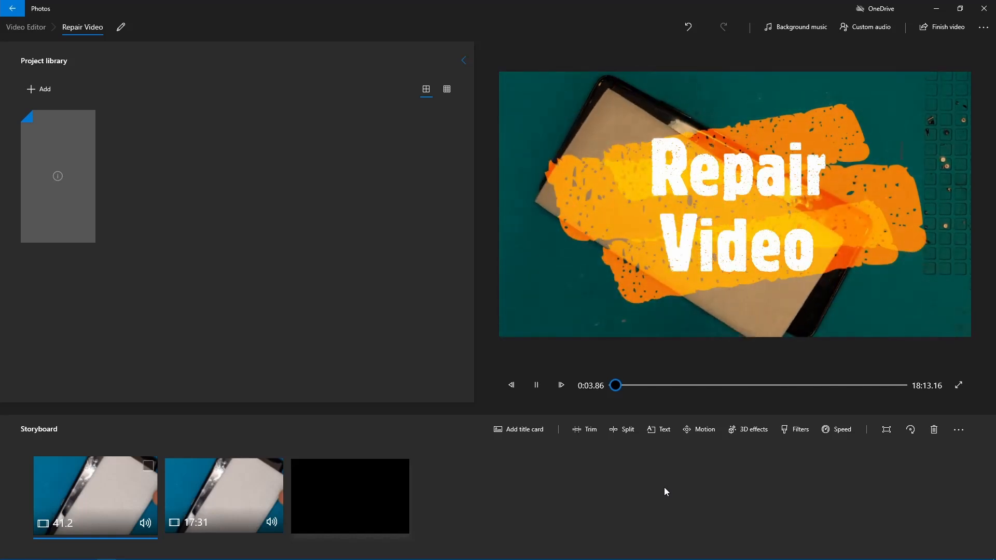
{"action": "left_click", "coordinate": [536, 384]}
{"action": "left_click", "coordinate": [624, 385]}
{"action": "left_click", "coordinate": [656, 386]}
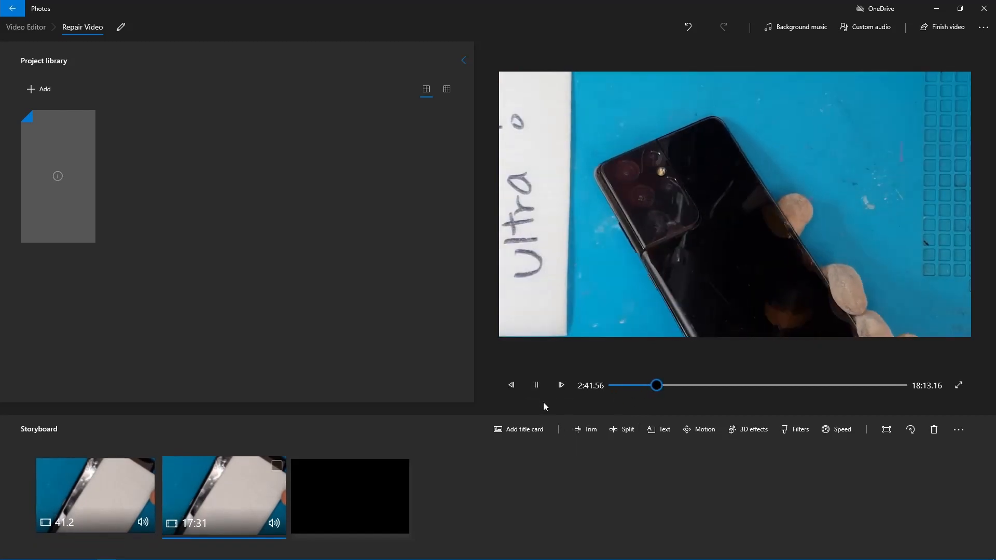
Step: Pause playback and try the Medium 720p and Low 540p export qualities, finishing on High 1080p (recommended)
{"action": "left_click", "coordinate": [536, 385]}
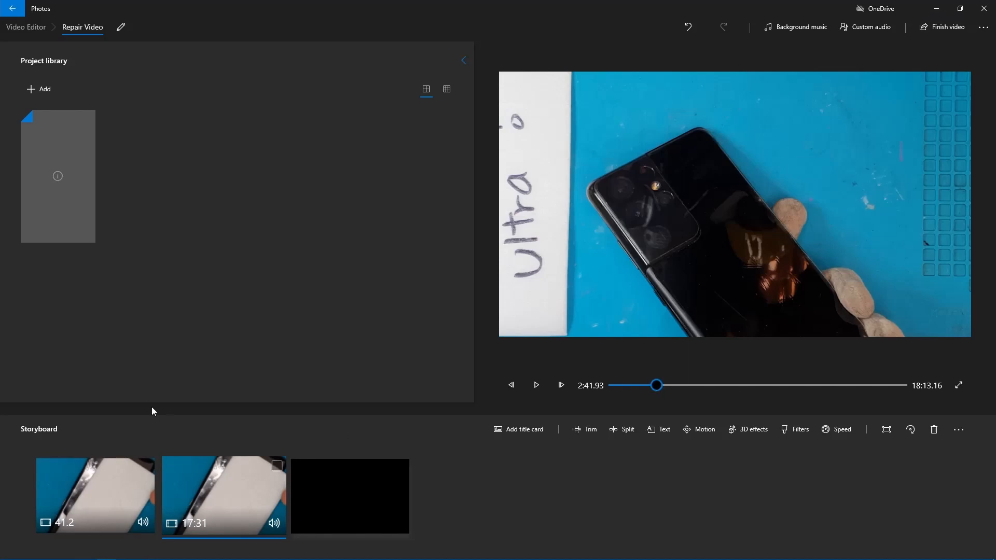
{"action": "left_click", "coordinate": [953, 33]}
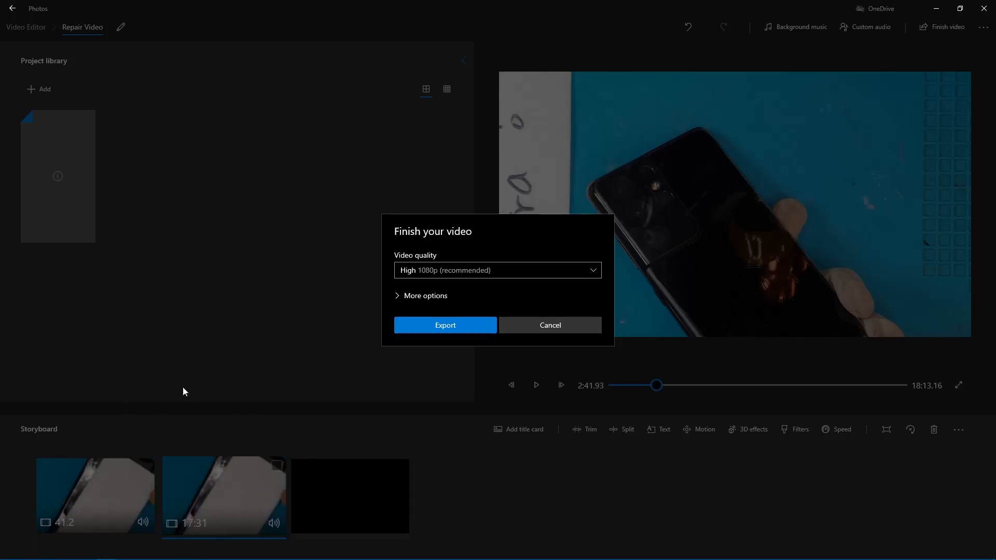
{"action": "left_click", "coordinate": [502, 273]}
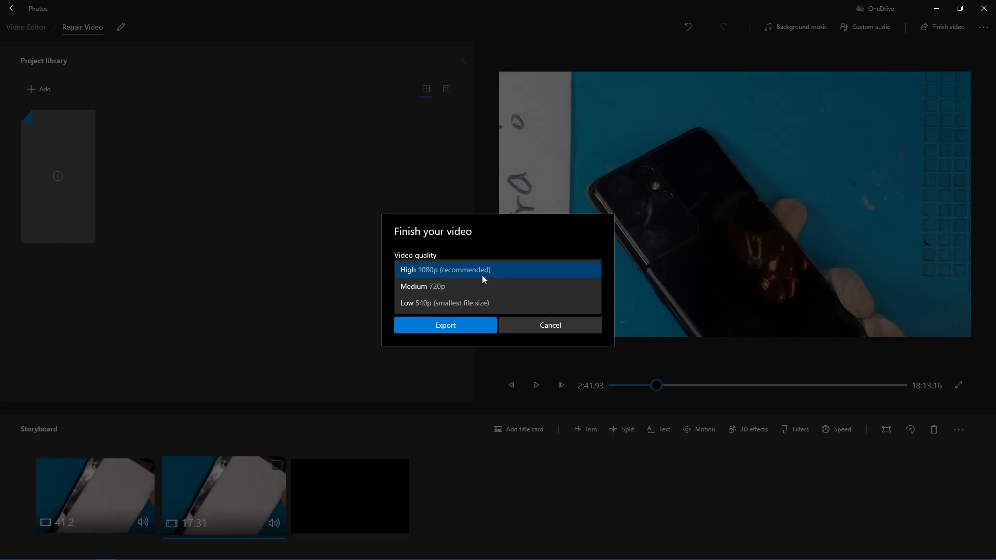
{"action": "left_click", "coordinate": [446, 286]}
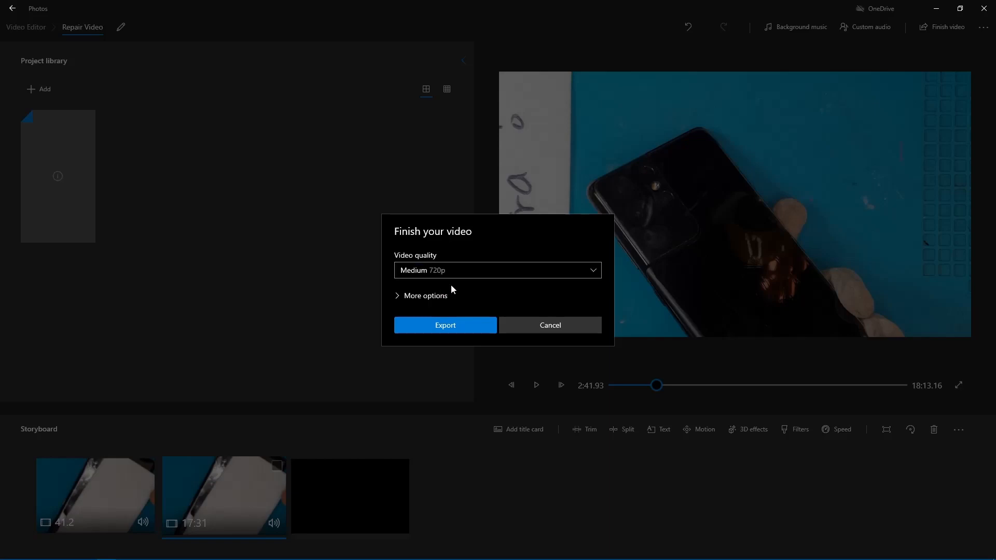
{"action": "left_click", "coordinate": [457, 271]}
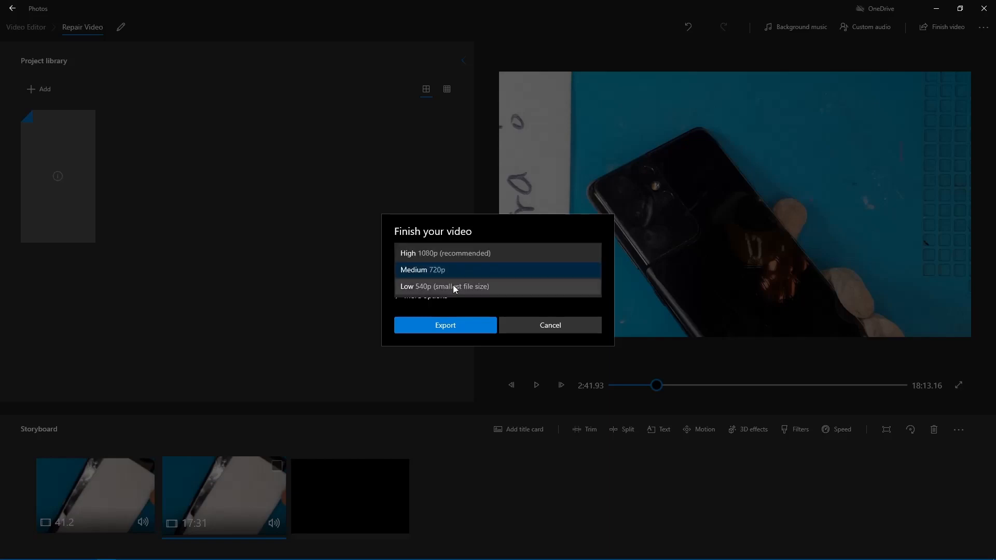
{"action": "left_click", "coordinate": [453, 285]}
{"action": "left_click", "coordinate": [460, 275]}
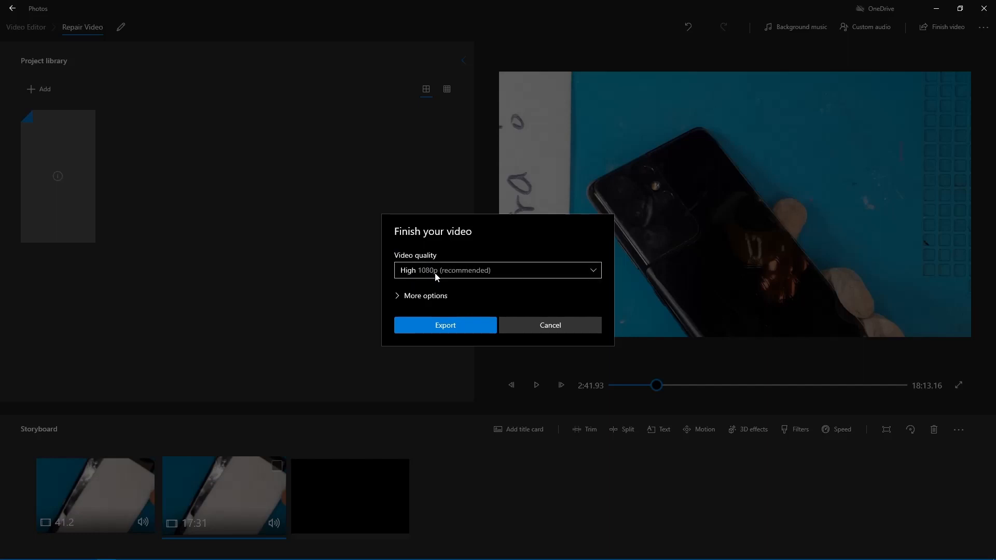
Step: Look at the hardware-accelerated encoding option, proceed to the export's save dialog, and cancel the export
{"action": "left_click", "coordinate": [398, 294]}
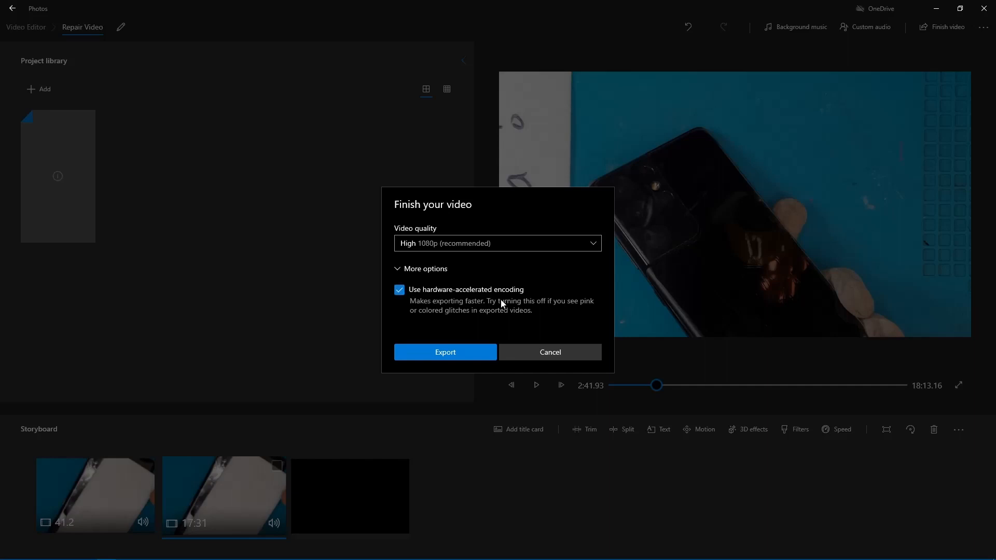
{"action": "left_click", "coordinate": [399, 268]}
{"action": "left_click", "coordinate": [397, 296]}
{"action": "left_click", "coordinate": [445, 352]}
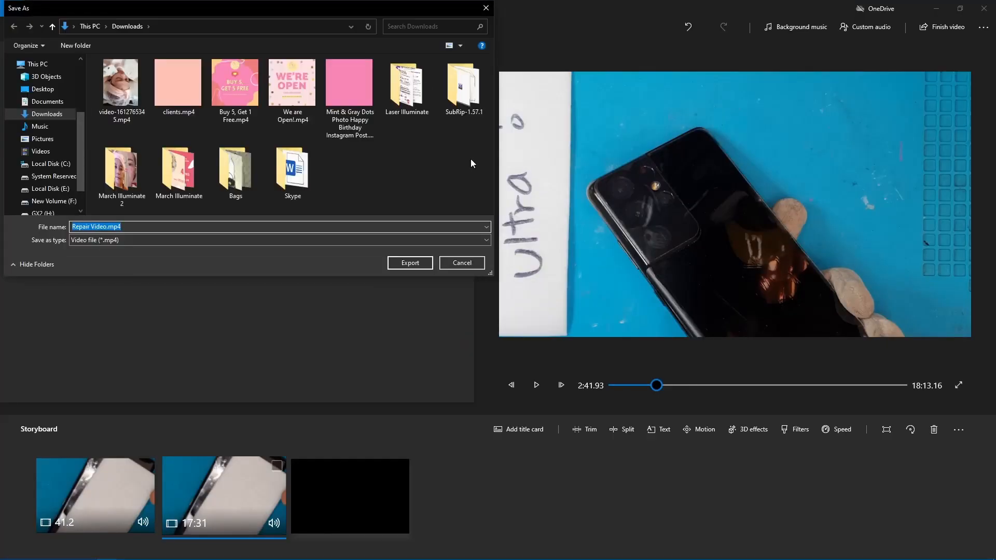
{"action": "left_click", "coordinate": [455, 266]}
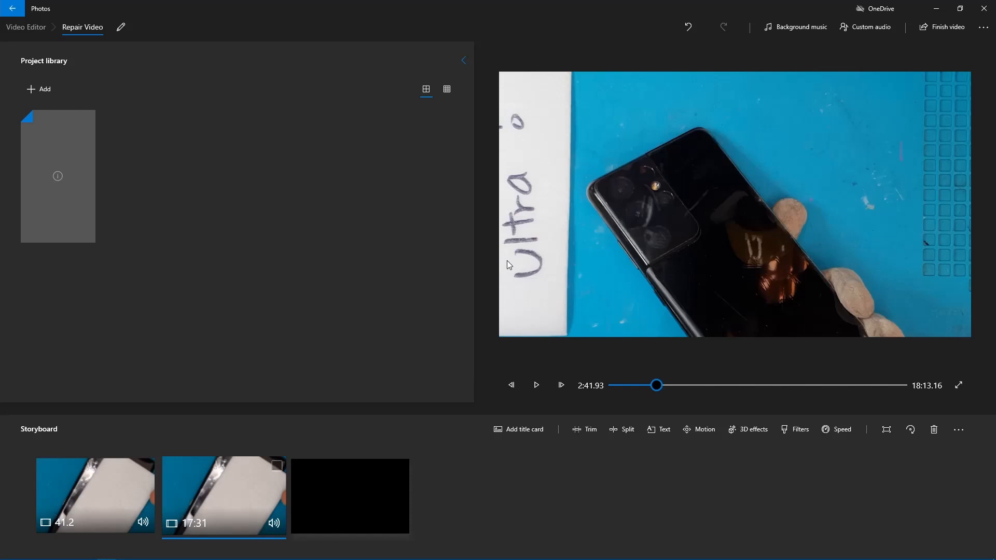
Step: Return to the list of video projects and reopen the saved Repair Video project
{"action": "left_click", "coordinate": [21, 28]}
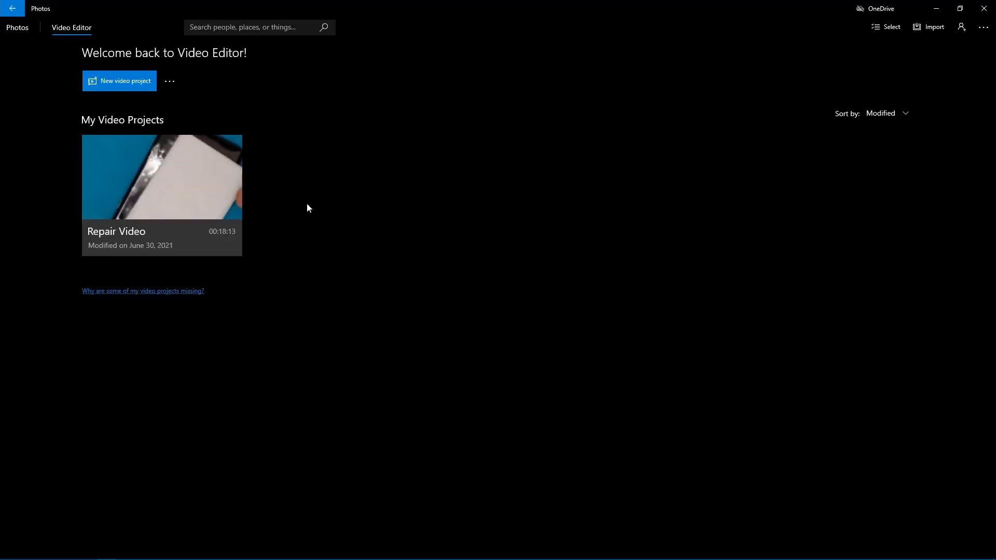
{"action": "left_click", "coordinate": [233, 144]}
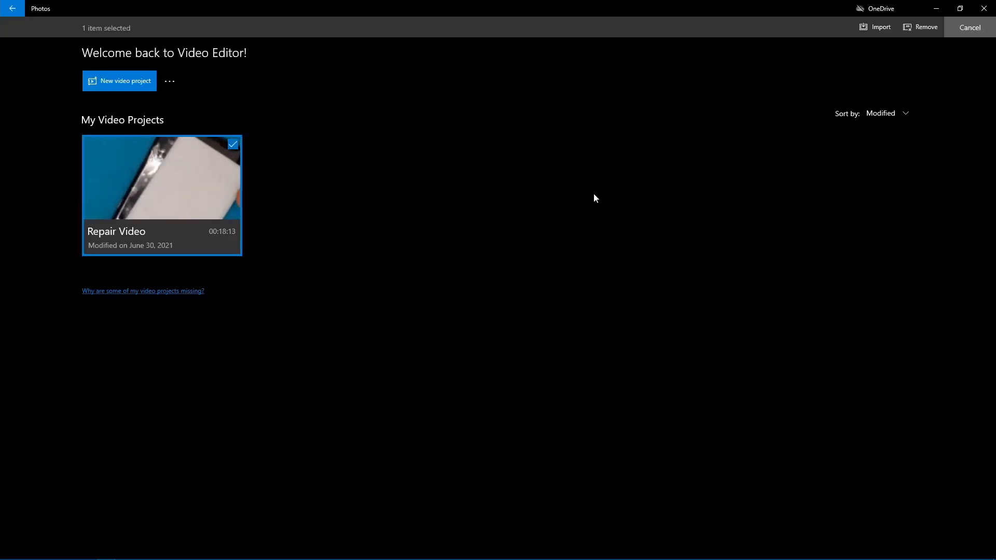
{"action": "left_click", "coordinate": [196, 159]}
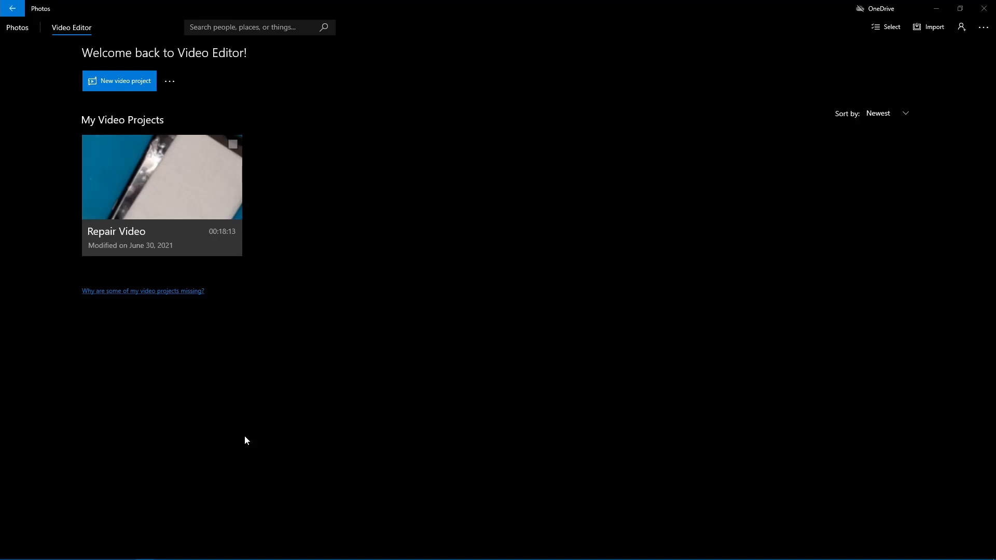
{"action": "left_click", "coordinate": [141, 241]}
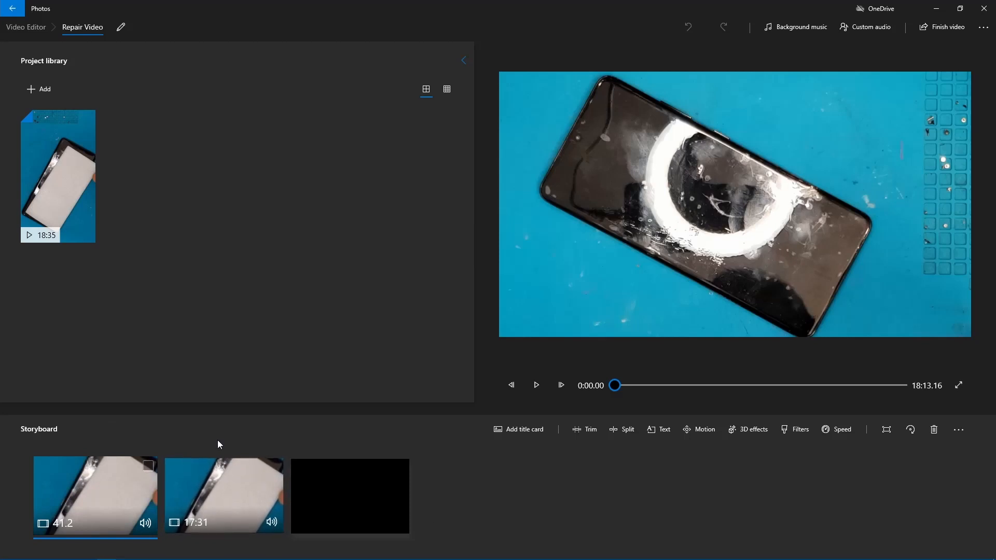
{"action": "left_click_drag", "start_coordinate": [627, 384], "coordinate": [499, 388]}
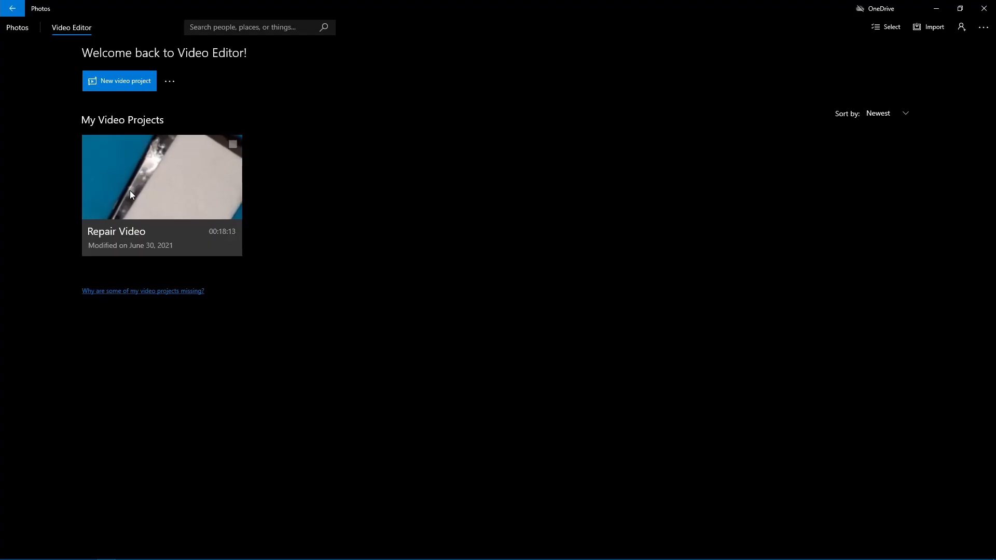
{"action": "left_click", "coordinate": [139, 233]}
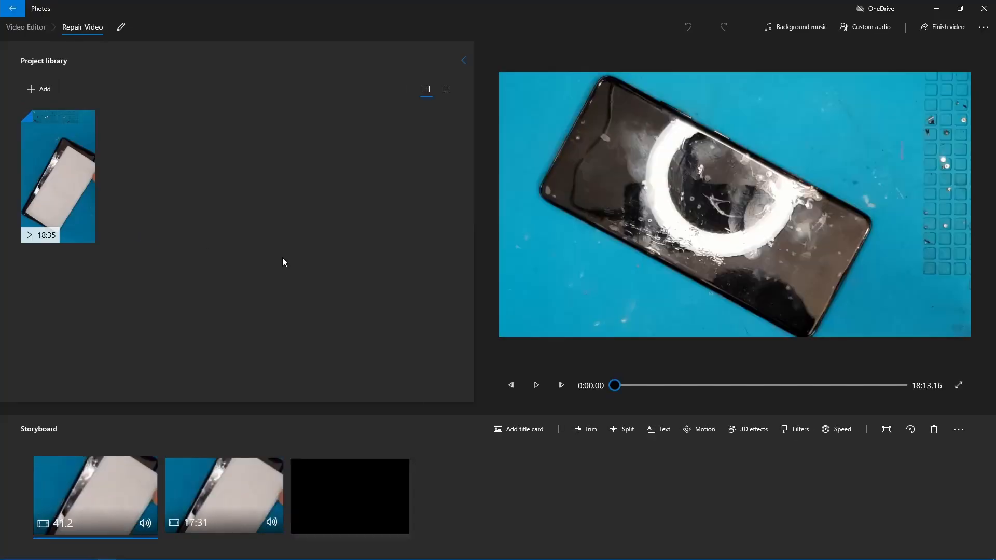